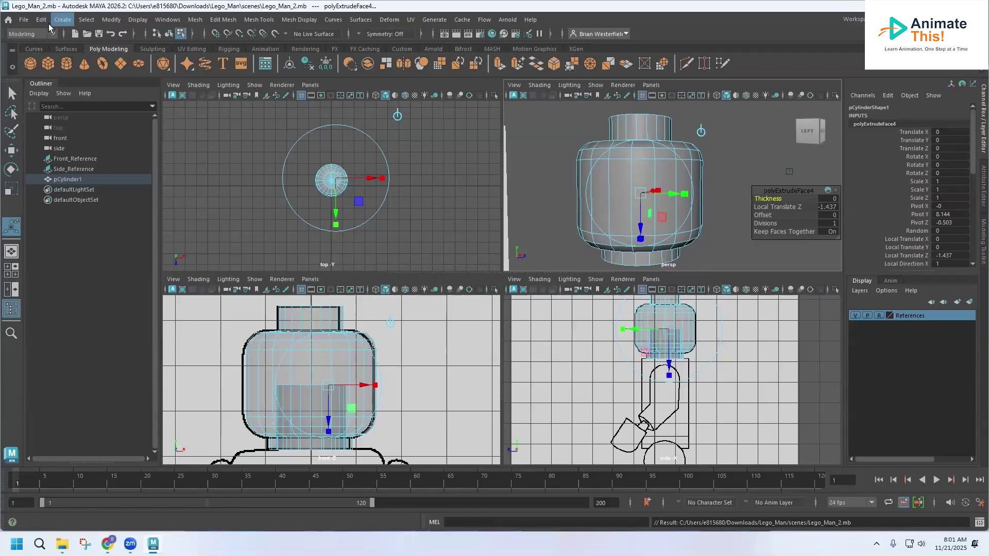
- Set the project to the Lego_Man folder in Downloads
click(23, 20)
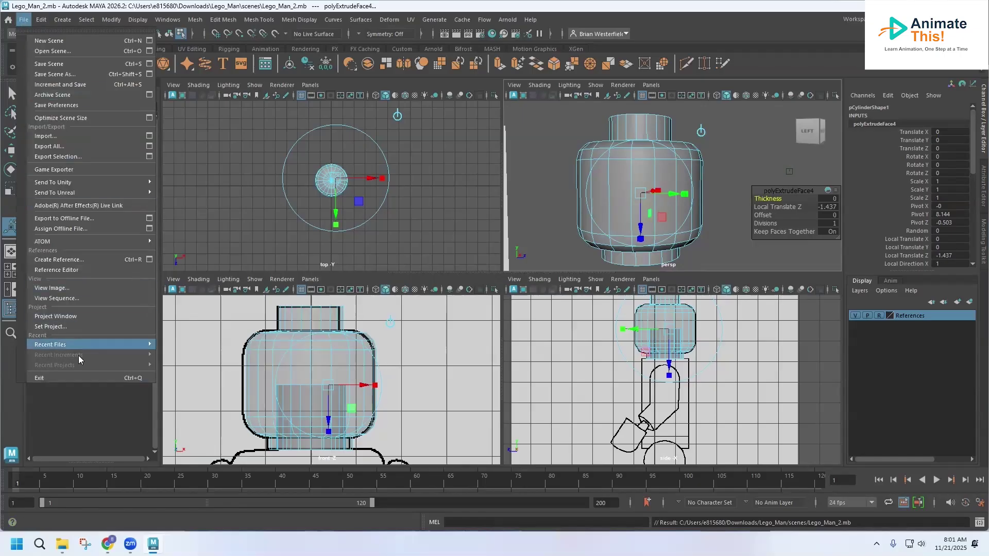
click(61, 329)
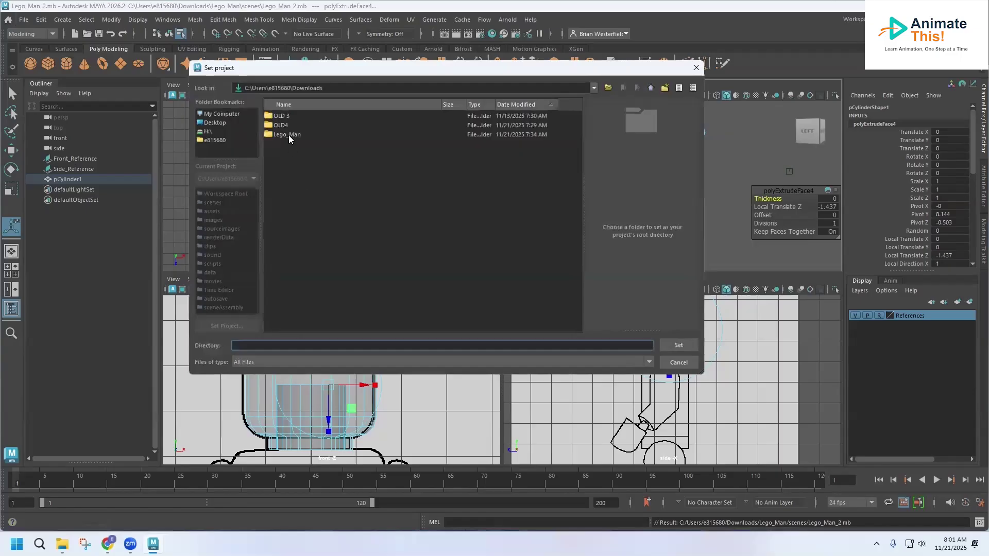
click(289, 135)
click(674, 345)
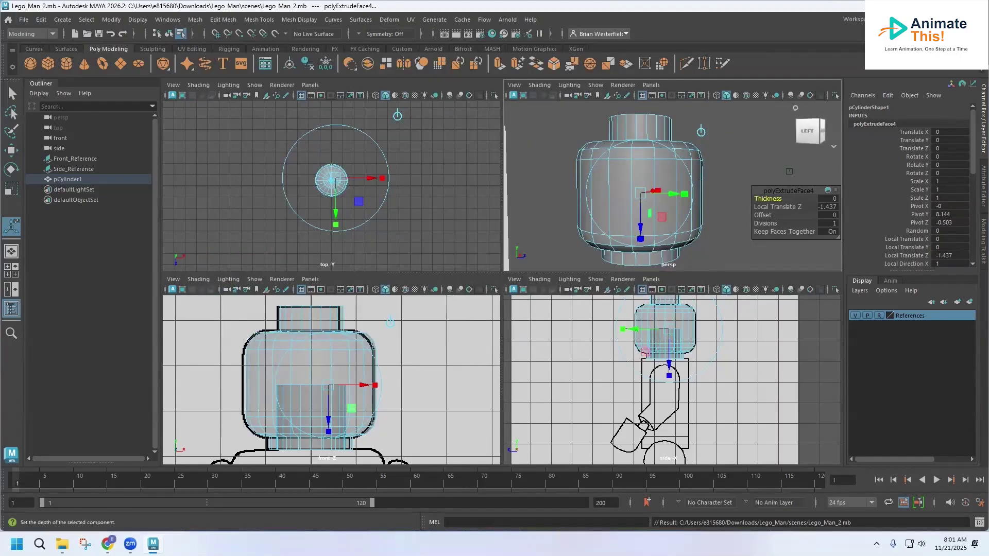
- Reset the current workspace to its defaults and restore the four-view layout
click(906, 19)
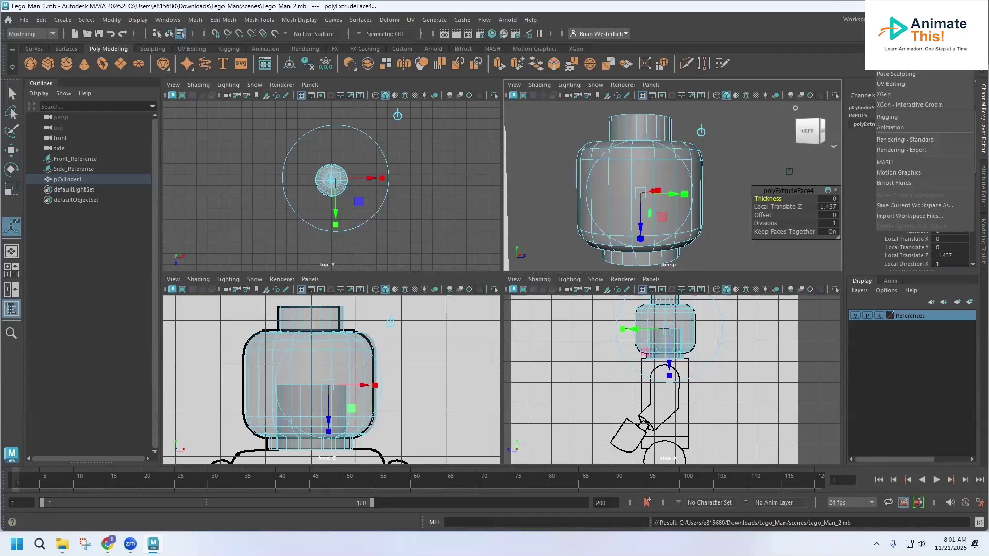
click(907, 19)
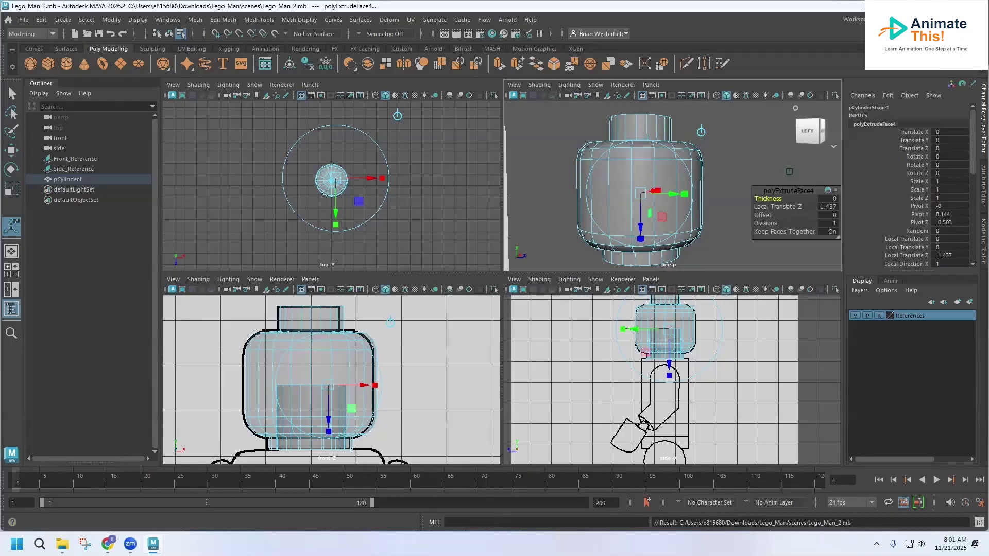
click(980, 191)
click(906, 19)
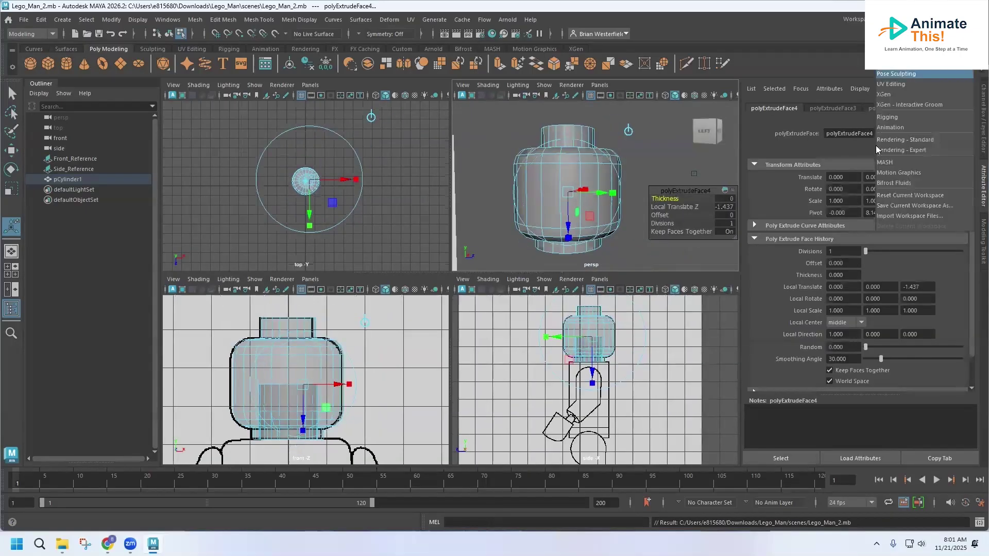
click(884, 196)
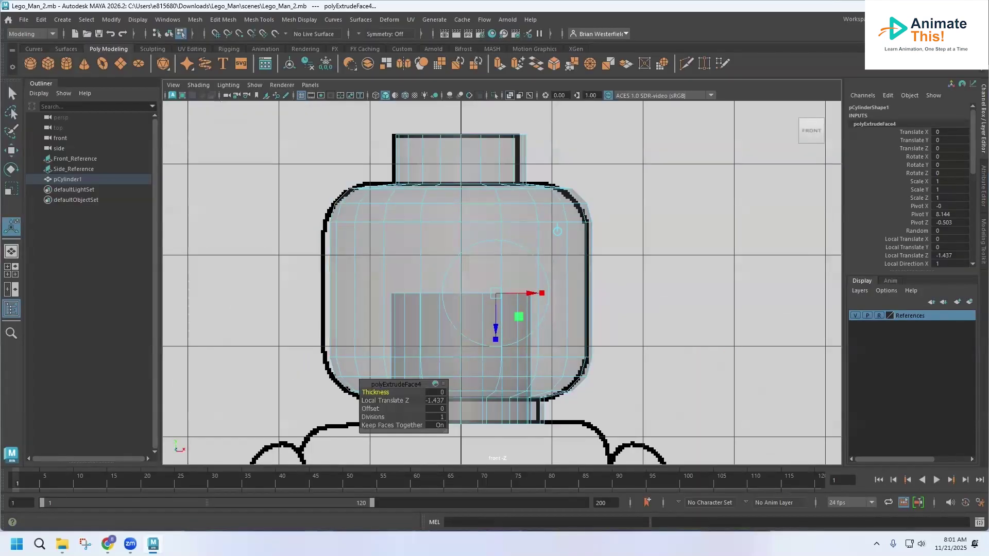
click(16, 273)
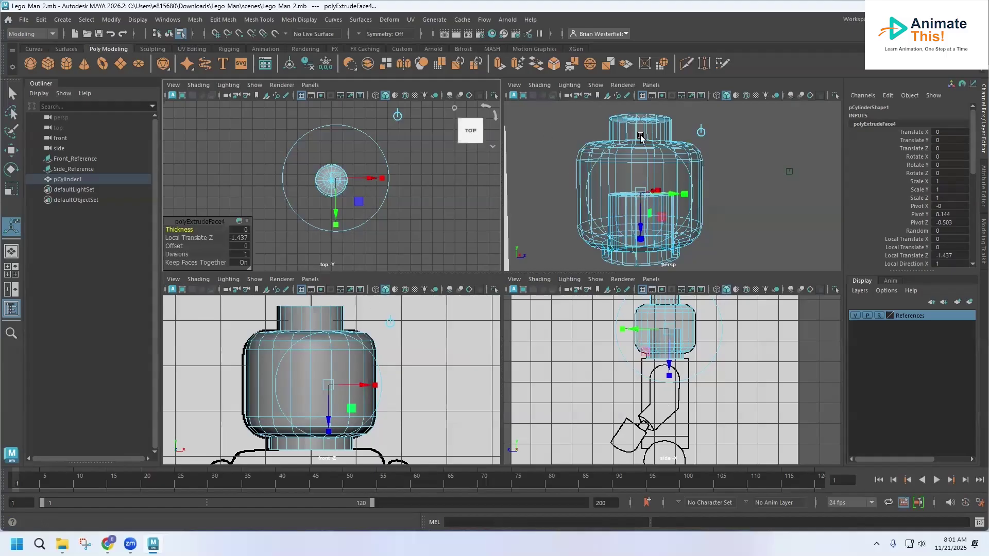
- Turn X-Ray shading off in the perspective view and on in the front view
click(536, 85)
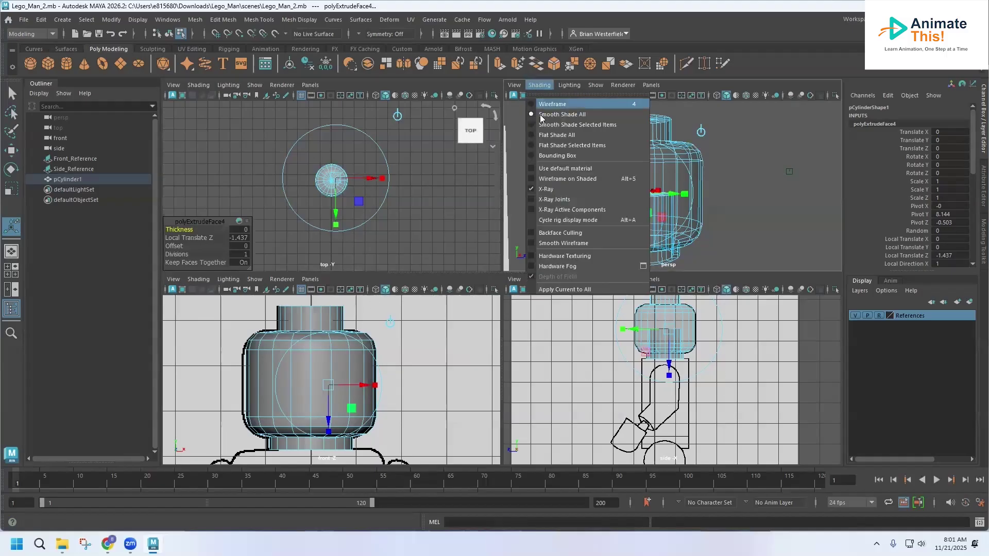
click(534, 189)
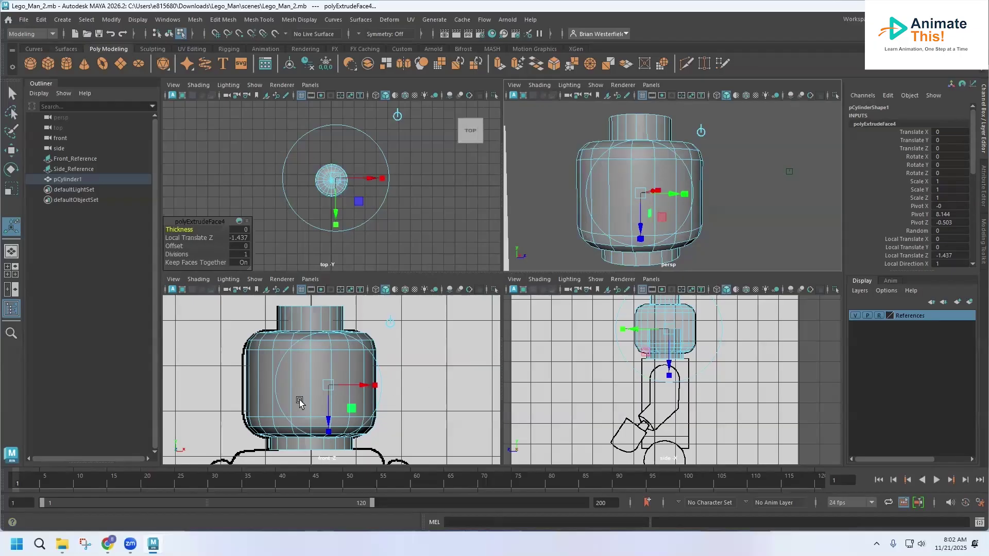
click(197, 278)
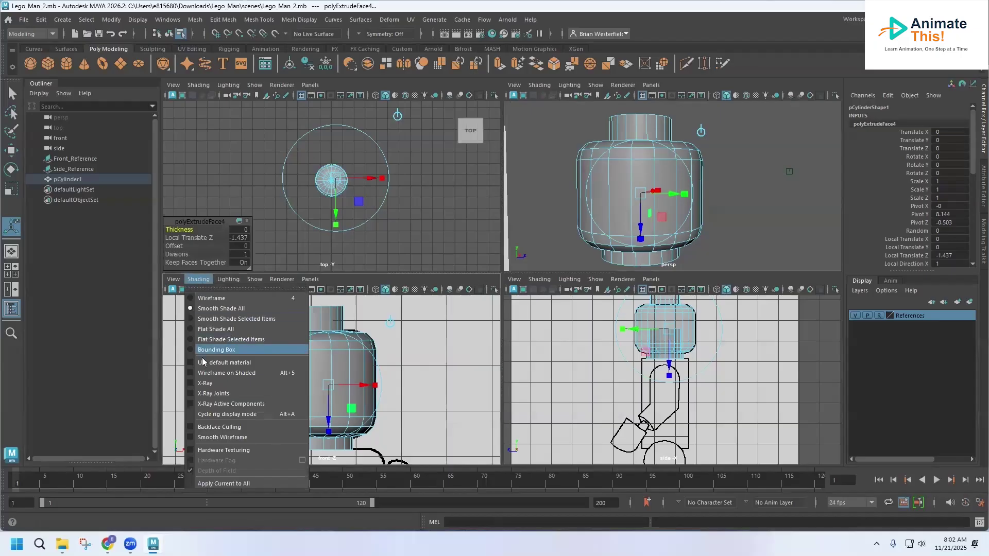
click(201, 385)
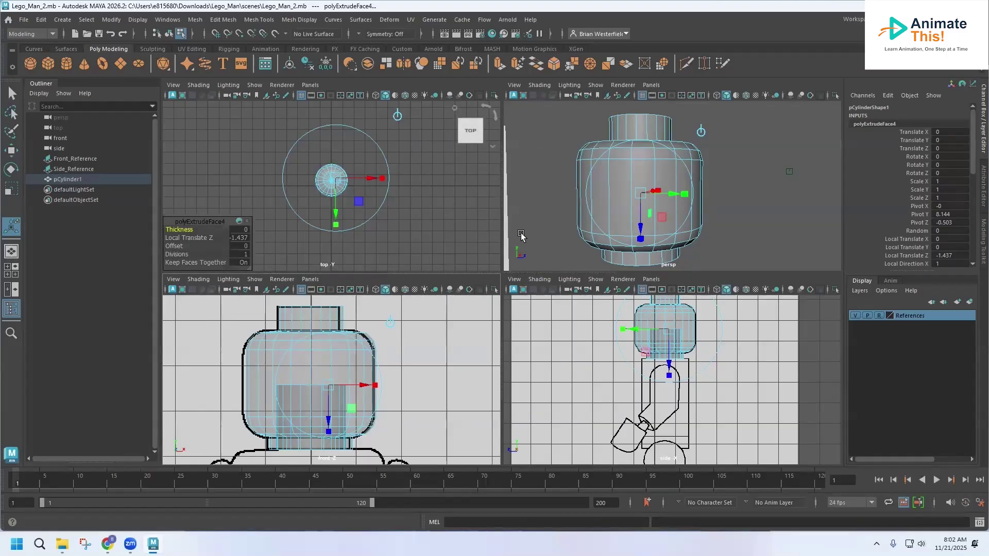
- Rename the pCylinder1 object to Head
double_click(63, 179)
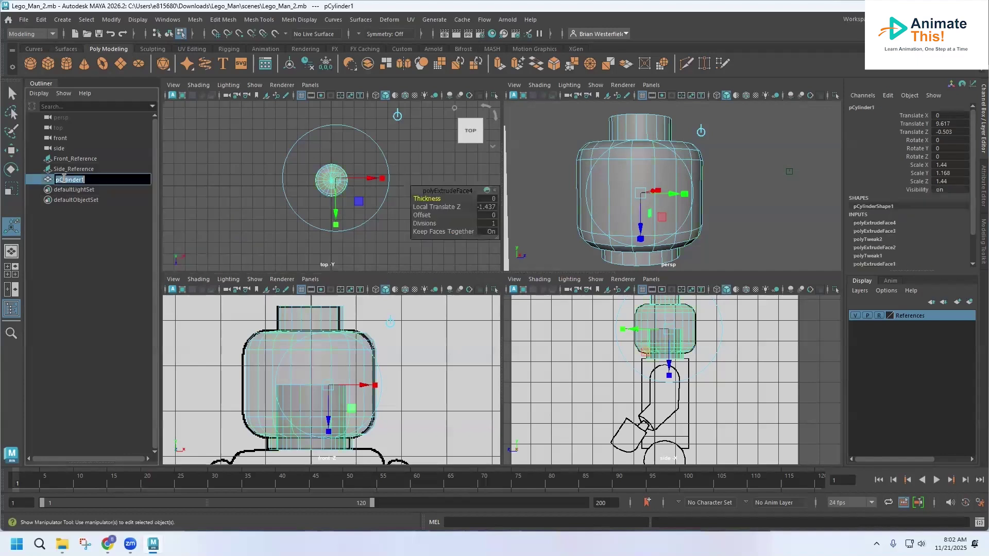
text(Head)
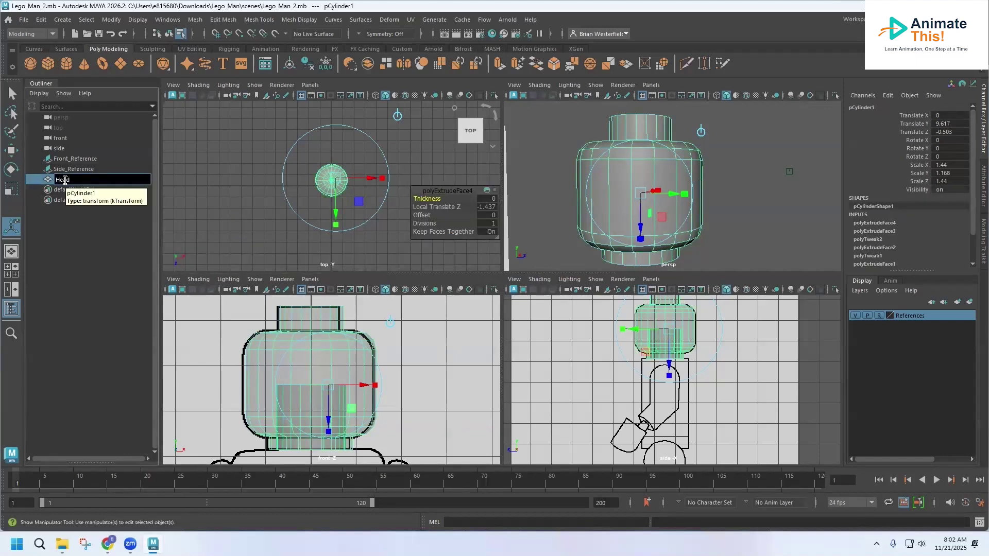
key(Return)
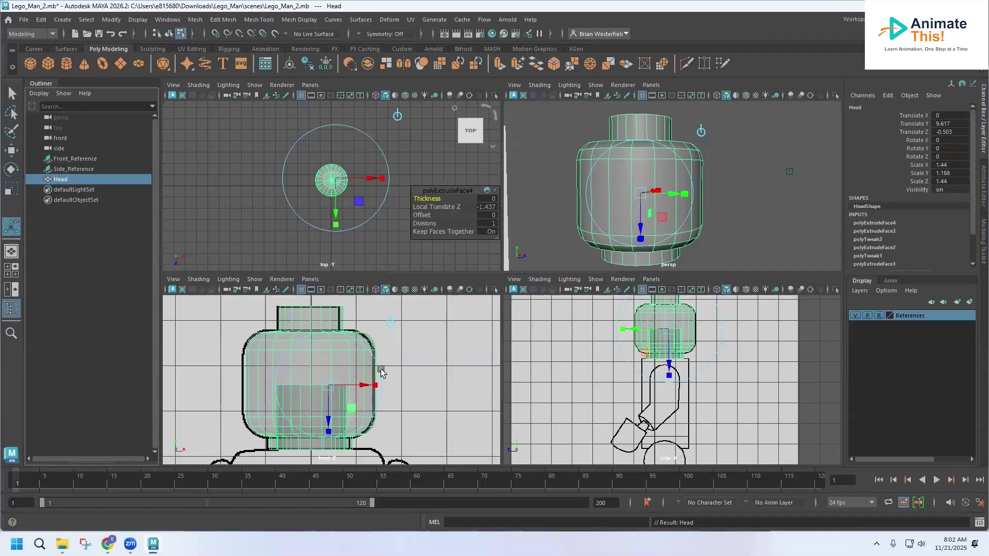
- Create a polygon cylinder and raise it to hip height on the leg reference, at a Translate Y of about 3.2
alt+middle_drag(392, 390, 398, 352)
scroll(392, 349, down, 3)
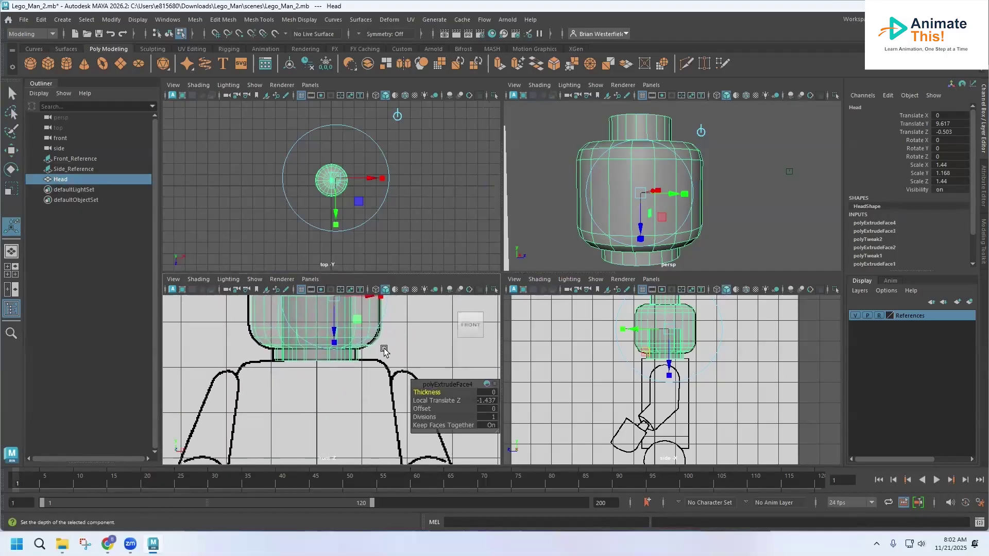
scroll(379, 340, up, 6)
alt+middle_drag(371, 385, 357, 288)
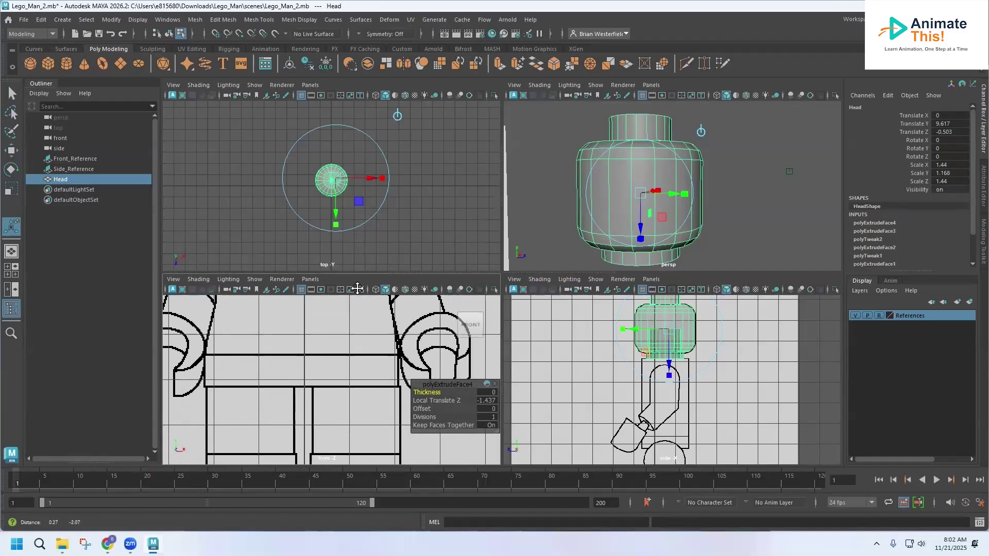
scroll(358, 362, up, 2)
scroll(358, 361, up, 4)
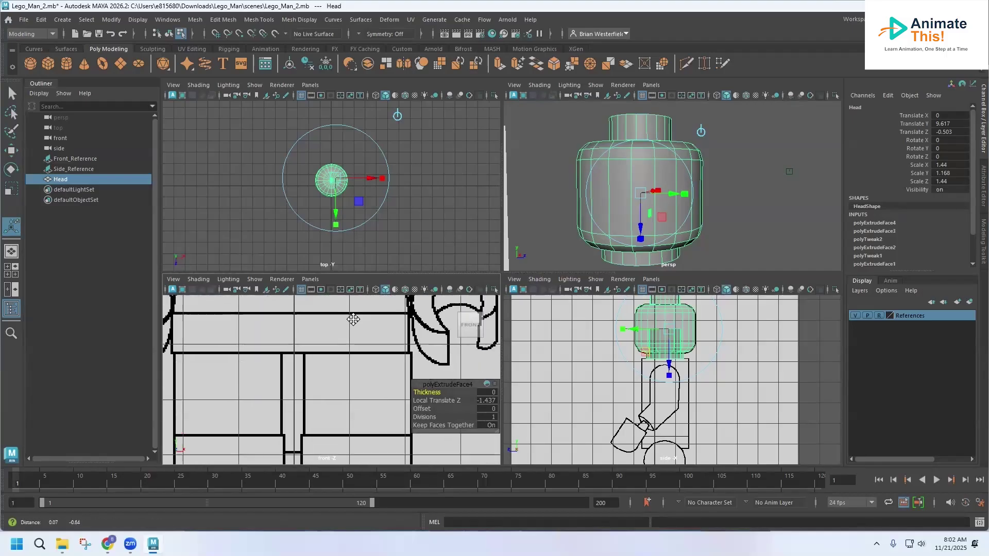
alt+middle_drag(364, 375, 361, 334)
scroll(376, 336, down, 4)
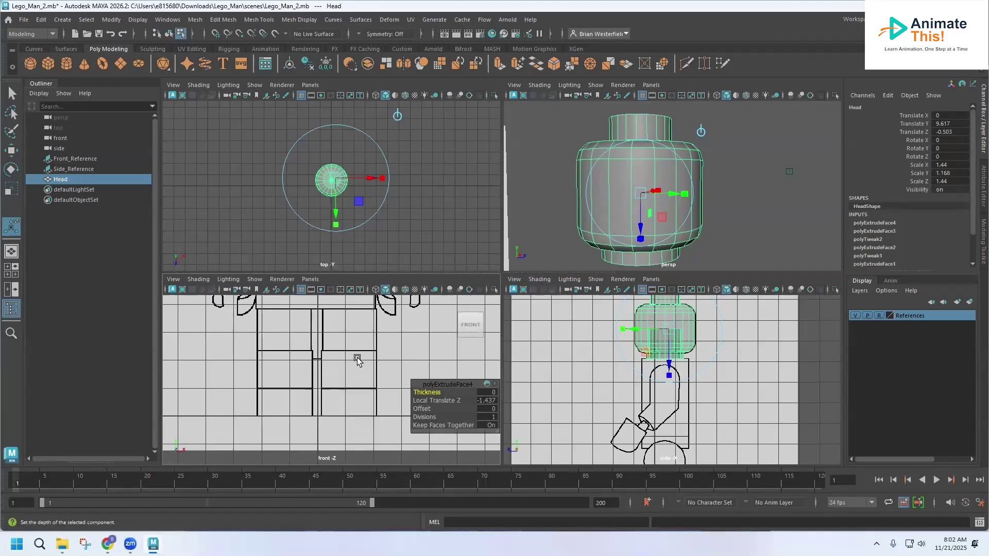
scroll(359, 360, up, 3)
alt+middle_drag(635, 412, 627, 320)
scroll(644, 380, up, 3)
alt+middle_drag(644, 380, 637, 352)
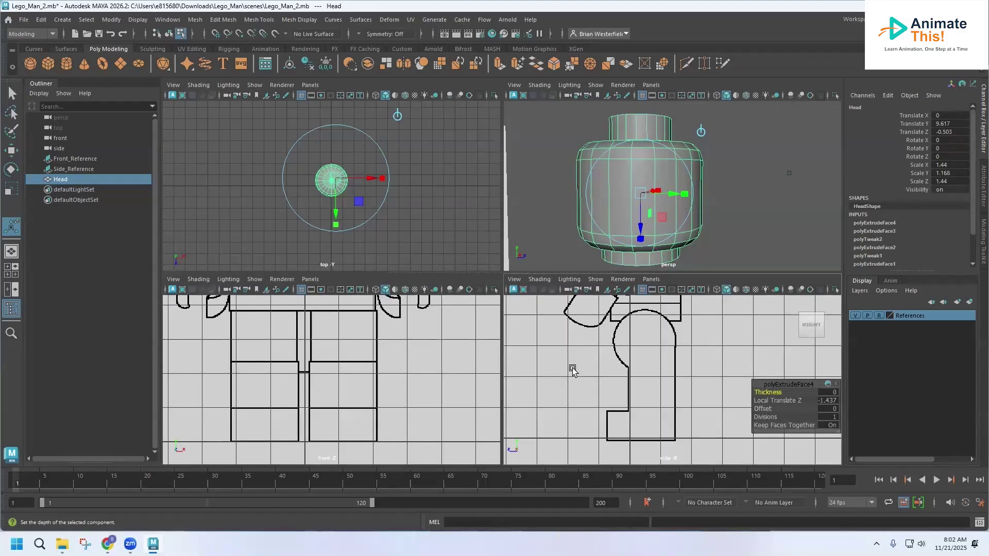
click(69, 63)
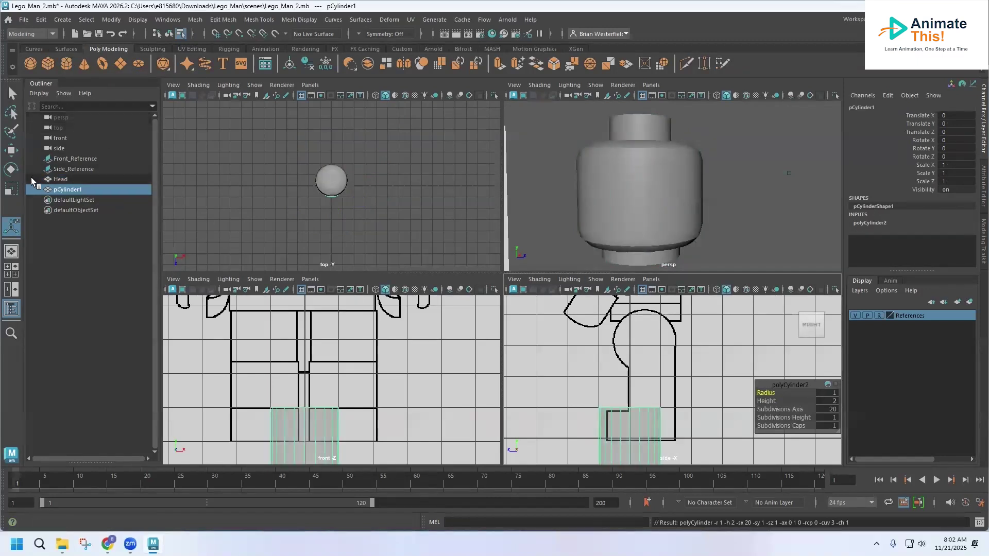
click(12, 150)
drag(630, 389, 633, 280)
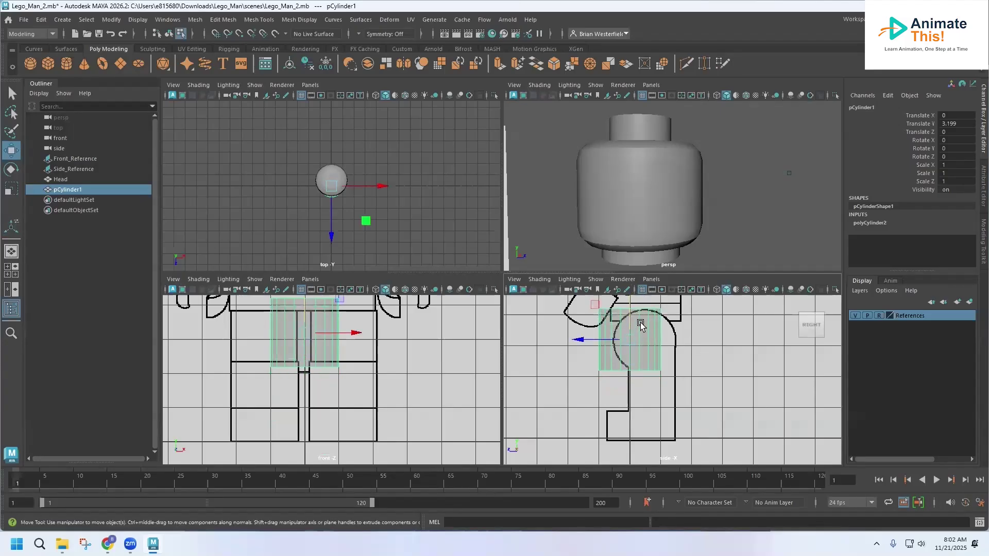
- Try rotating the new cylinder with a Rotate X value of 90
double_click(951, 148)
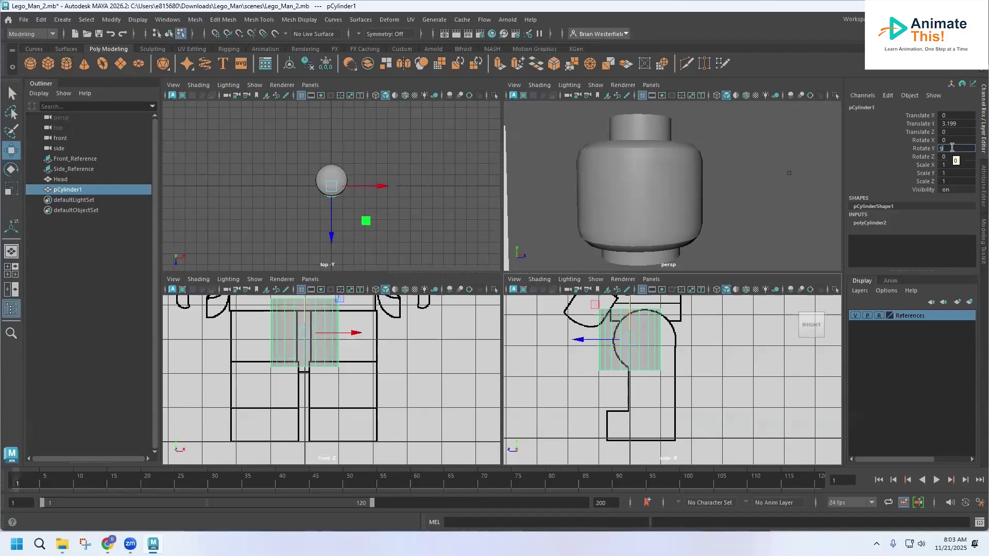
click(941, 157)
click(948, 149)
click(943, 140)
text(90)
key(Return)
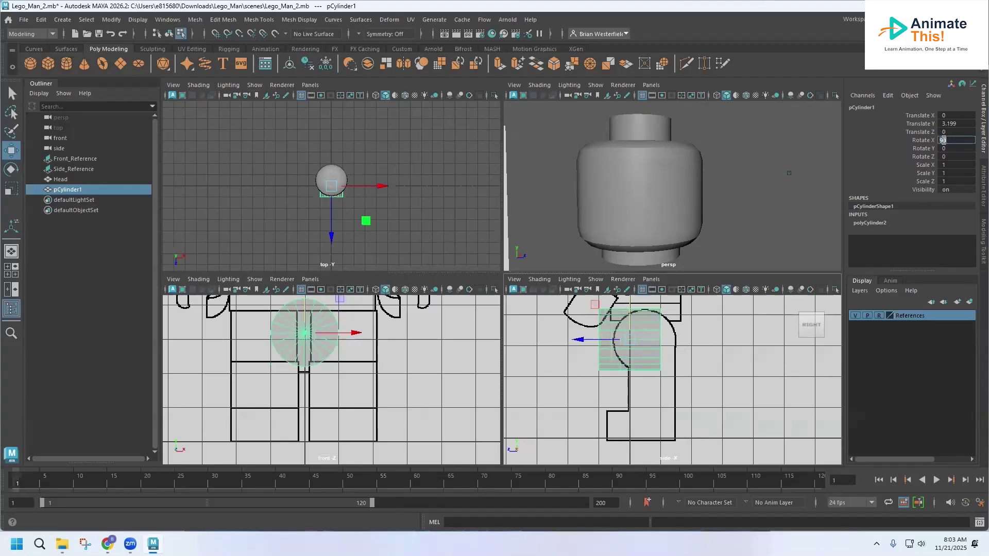
- Set the cylinder's Rotate Z to 90 and align it with the side reference's hip circle, at about Translate Y 3.149 and Z -0.466
click(947, 156)
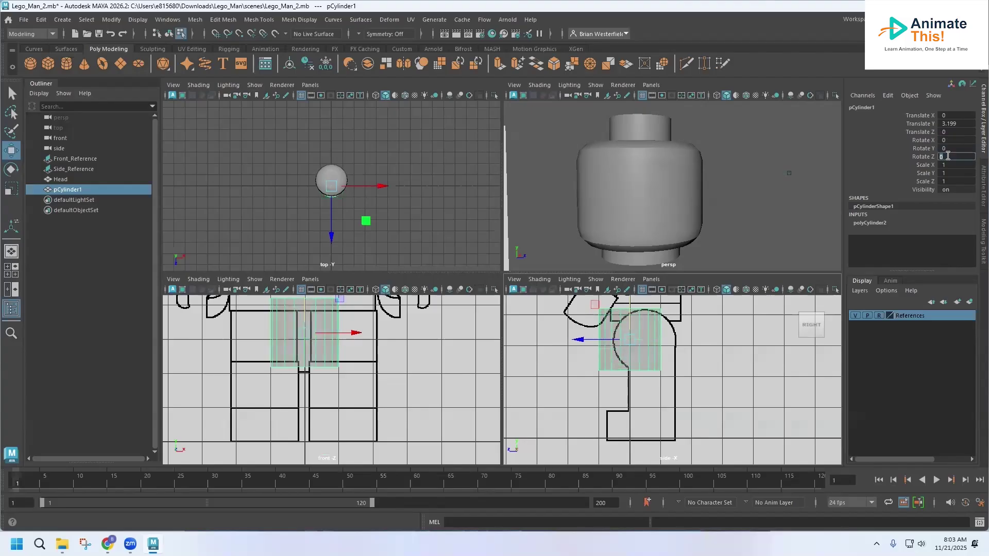
key(Return)
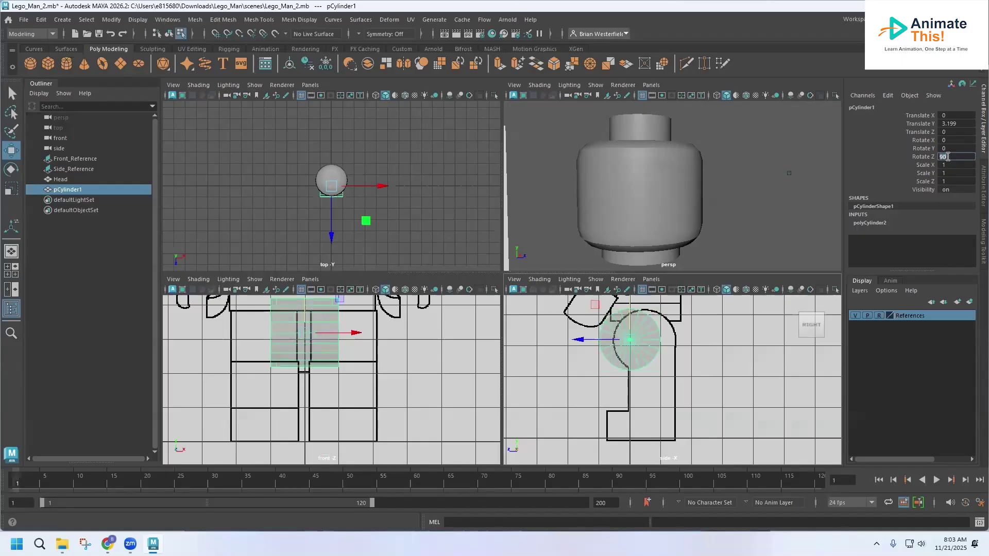
drag(590, 340, 597, 340)
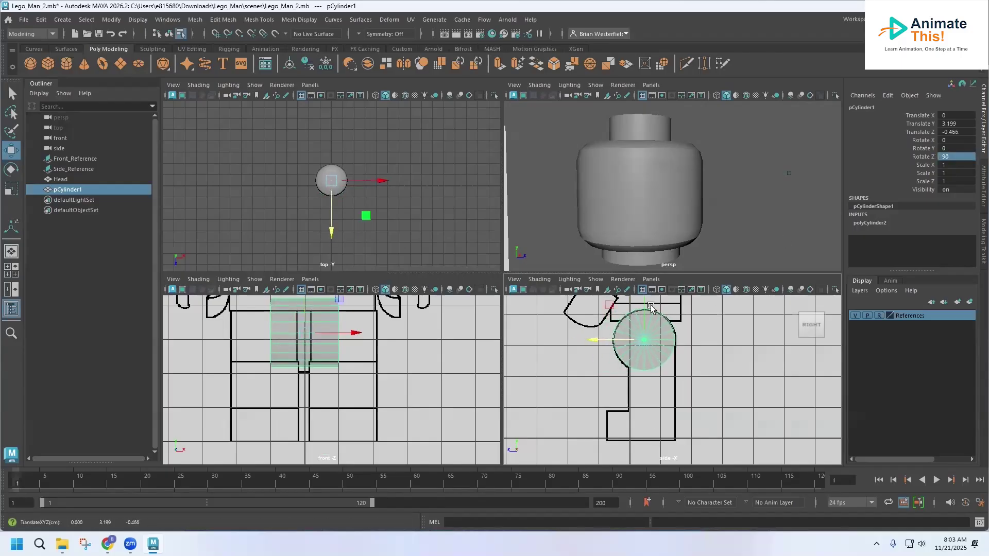
drag(645, 301, 645, 304)
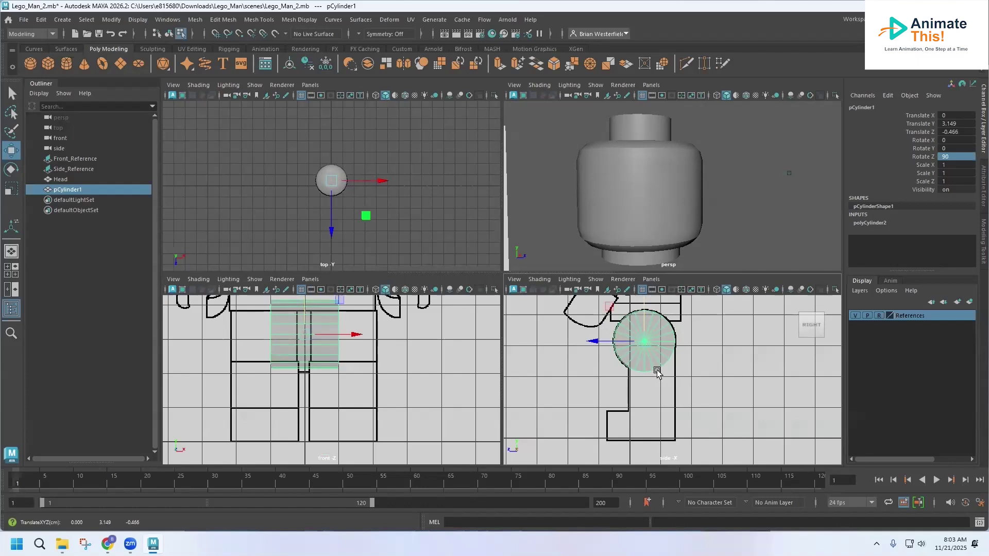
- Scale the cylinder uniformly to about 1.029 and move it over one leg in the front view, at about Translate X 1.206
click(11, 188)
drag(645, 342, 647, 345)
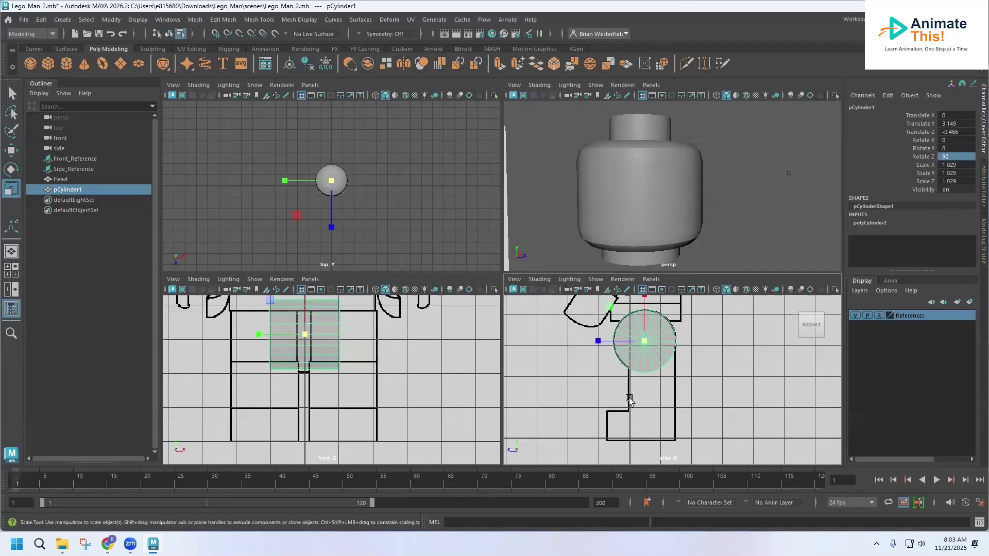
key(w)
drag(352, 335, 394, 338)
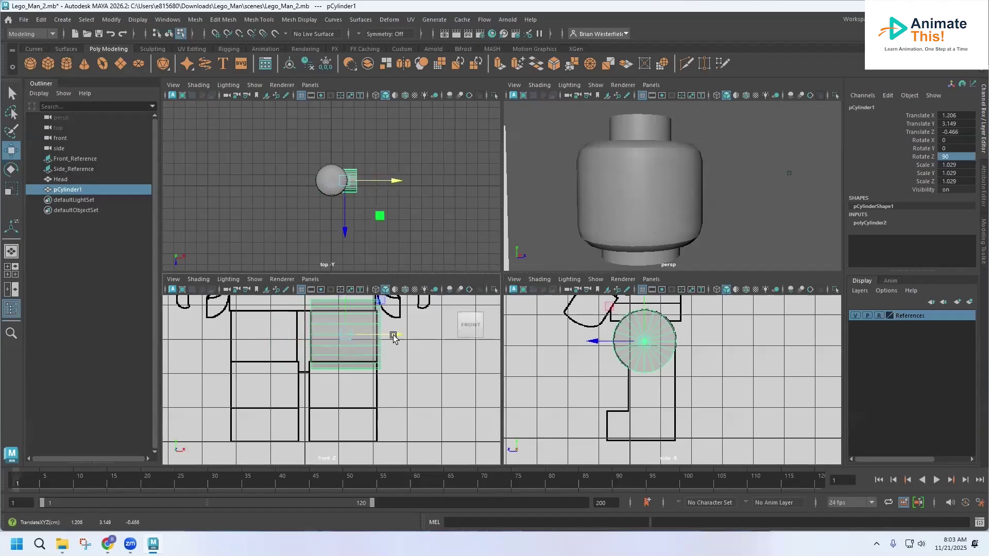
- Fit the cylinder to the leg's width with a Scale Y of about 0.96, then nudge it to about Translate X 1.145 and Y 3.132
key(r)
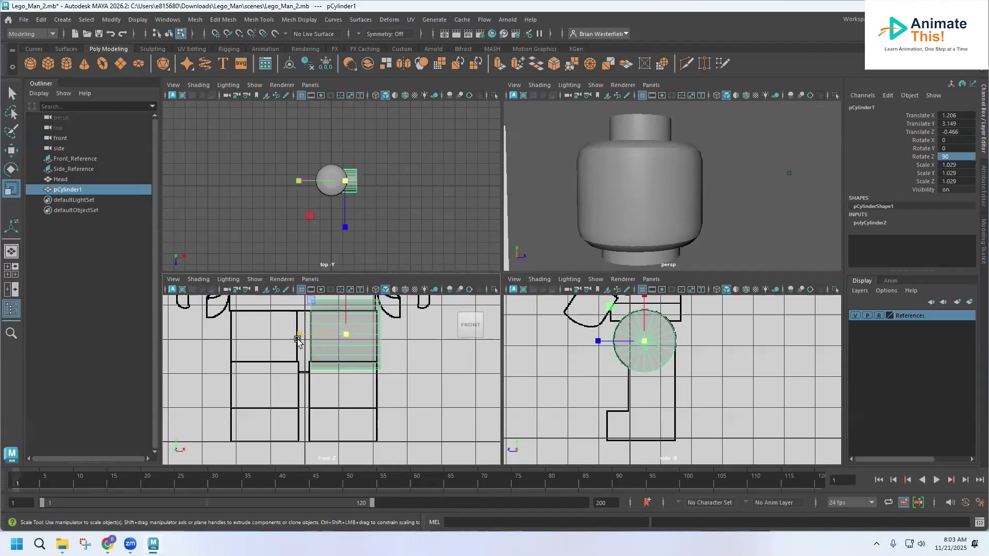
drag(300, 335, 305, 338)
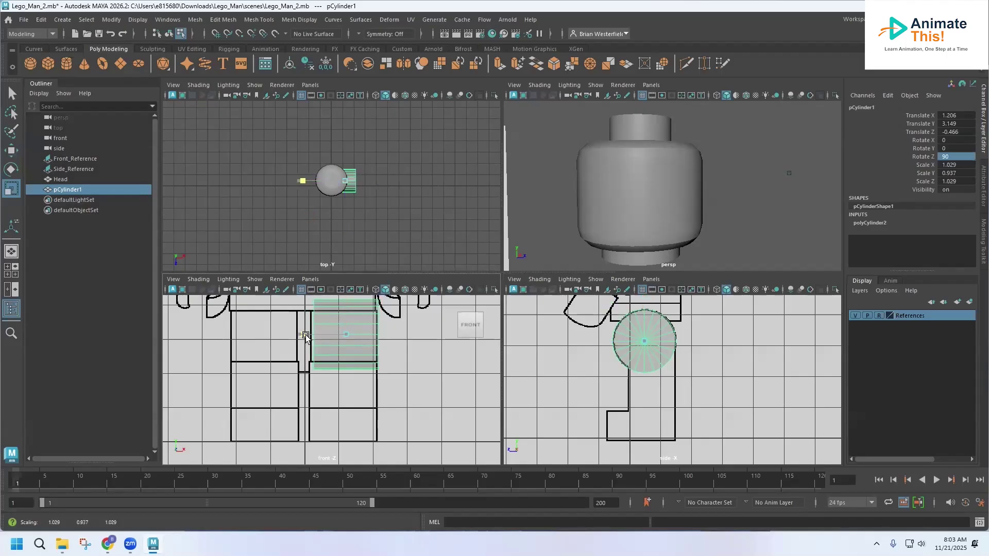
key(w)
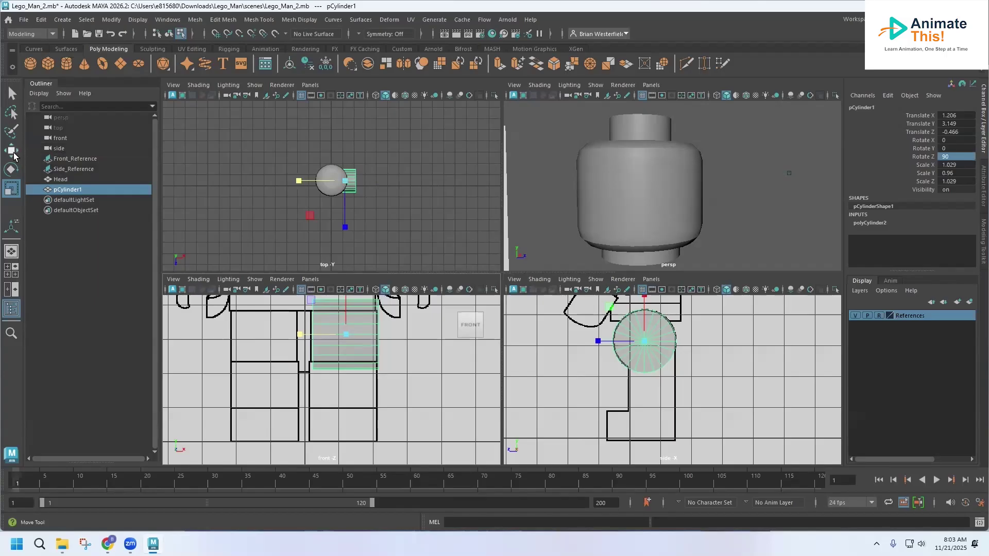
drag(385, 338, 390, 338)
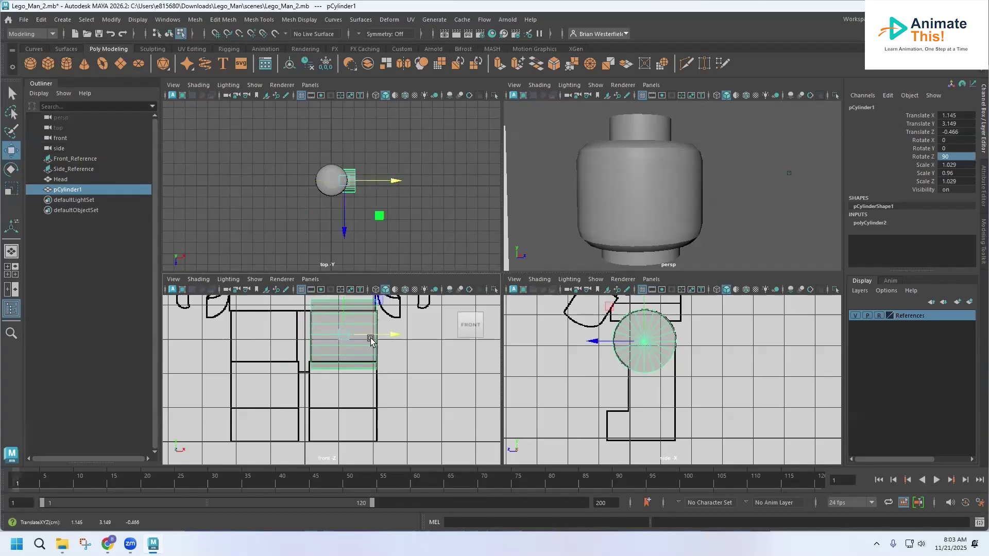
drag(644, 303, 644, 304)
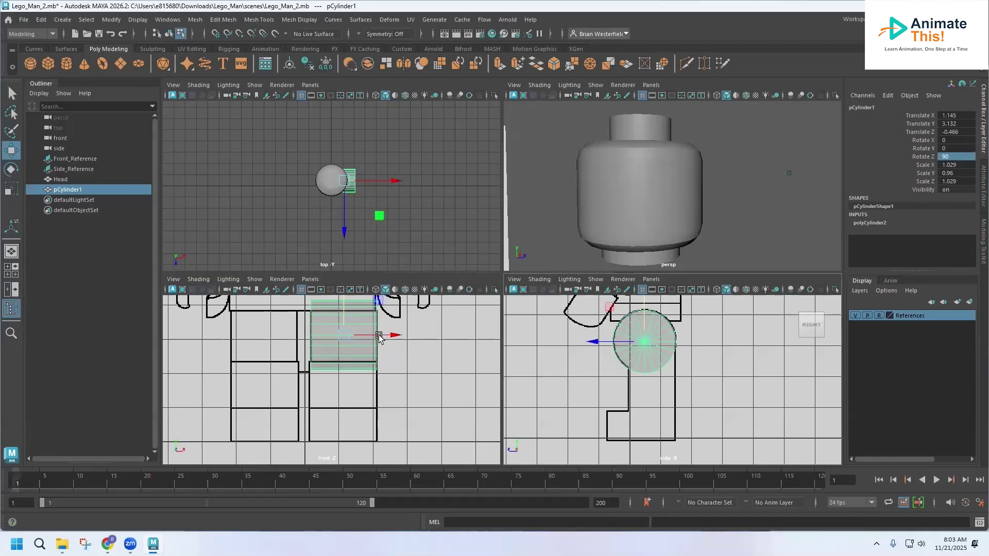
- Duplicate the leg cylinder and fit the copy between the legs, at about Scale Y 0.213 and Translate X -0.03
key(ctrl+d)
drag(393, 336, 329, 344)
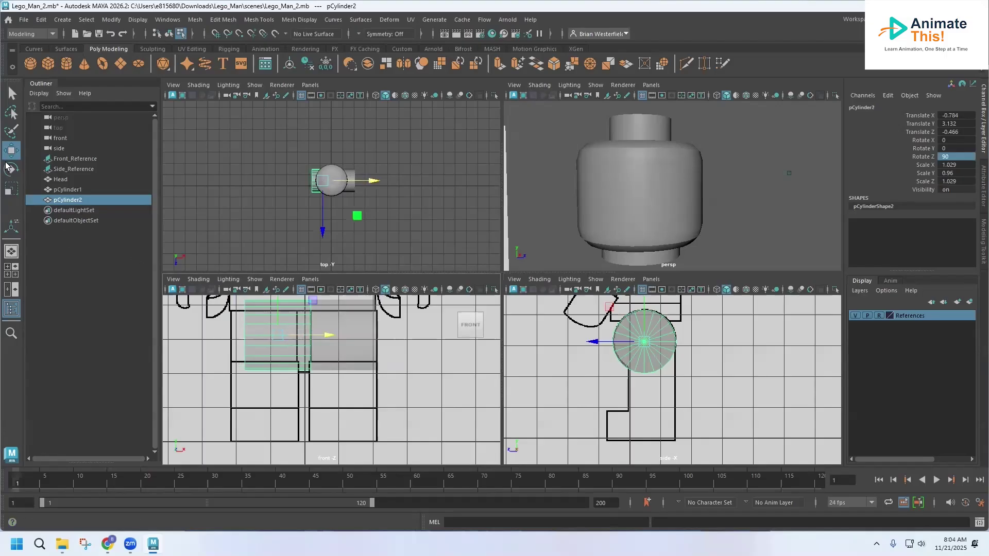
click(10, 190)
drag(231, 336, 351, 337)
click(10, 151)
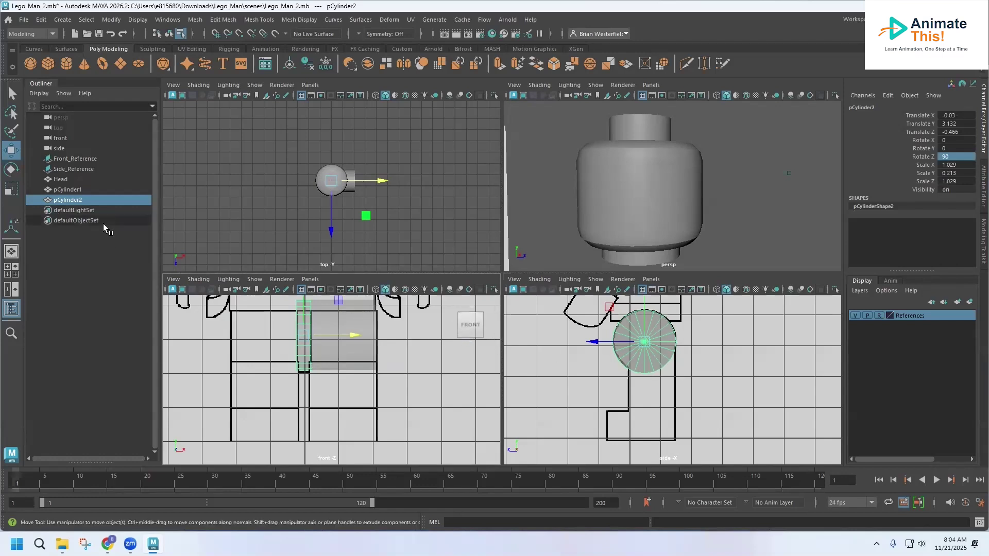
- Rename the narrow duplicate cylinder to Groin and hide it
double_click(62, 201)
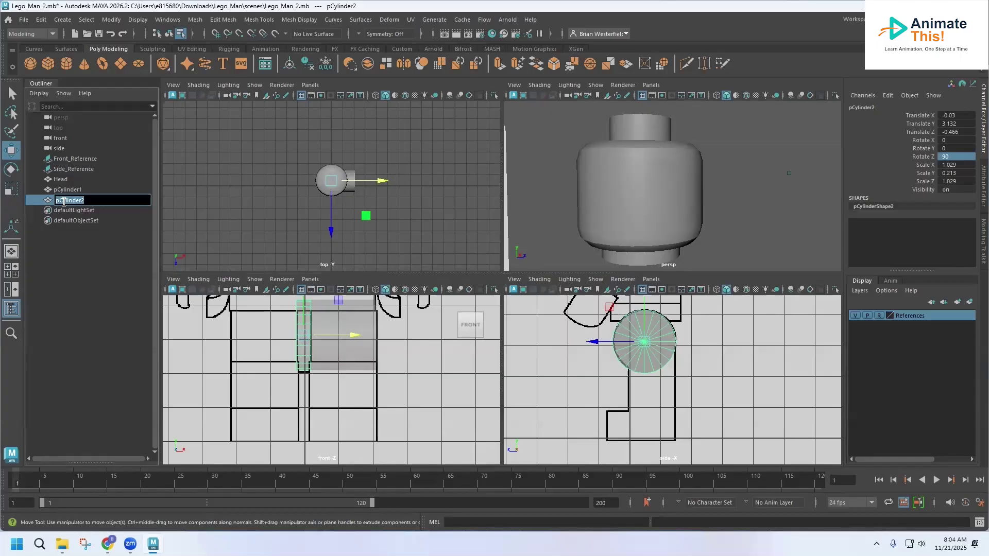
text(Groin)
key(Return)
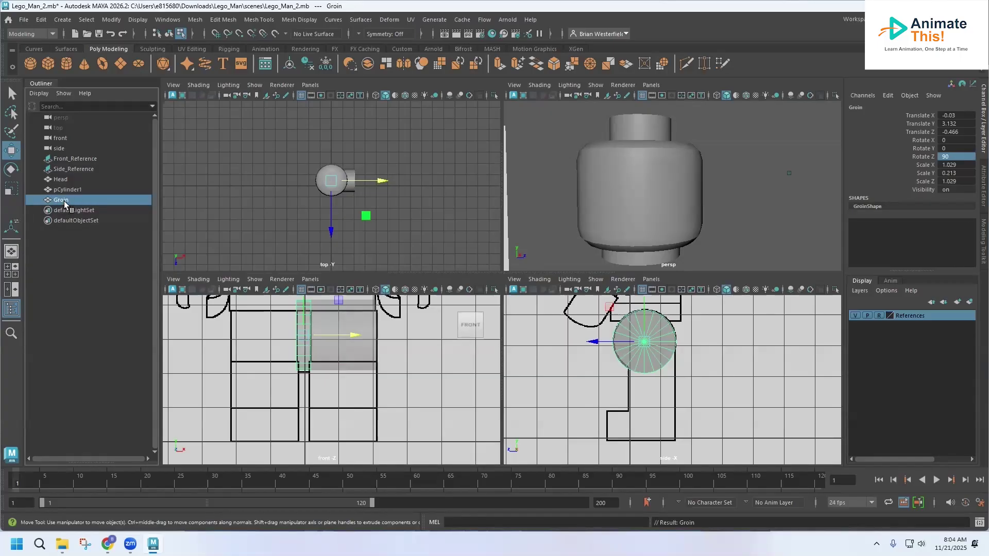
key(h)
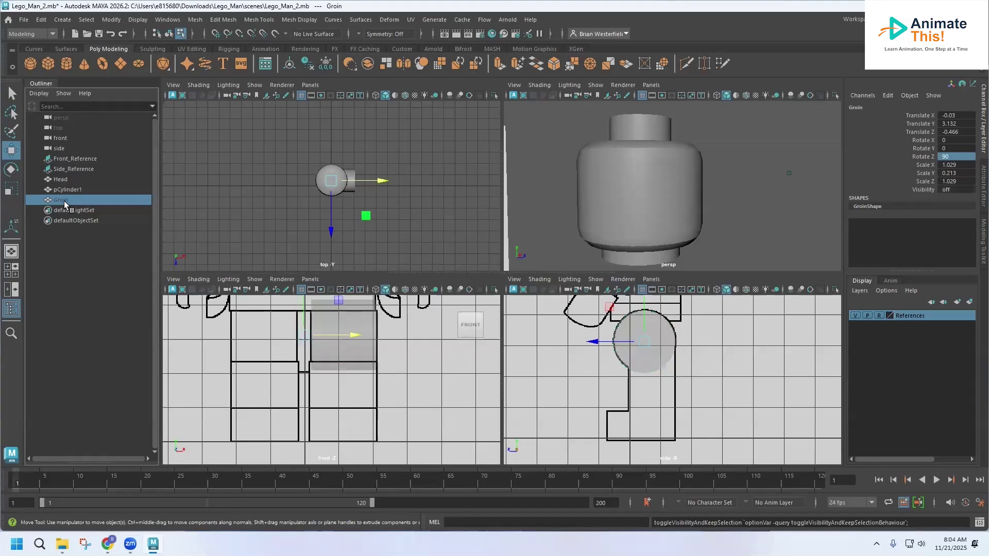
- Show the hidden Groin object and hide it again
click(98, 249)
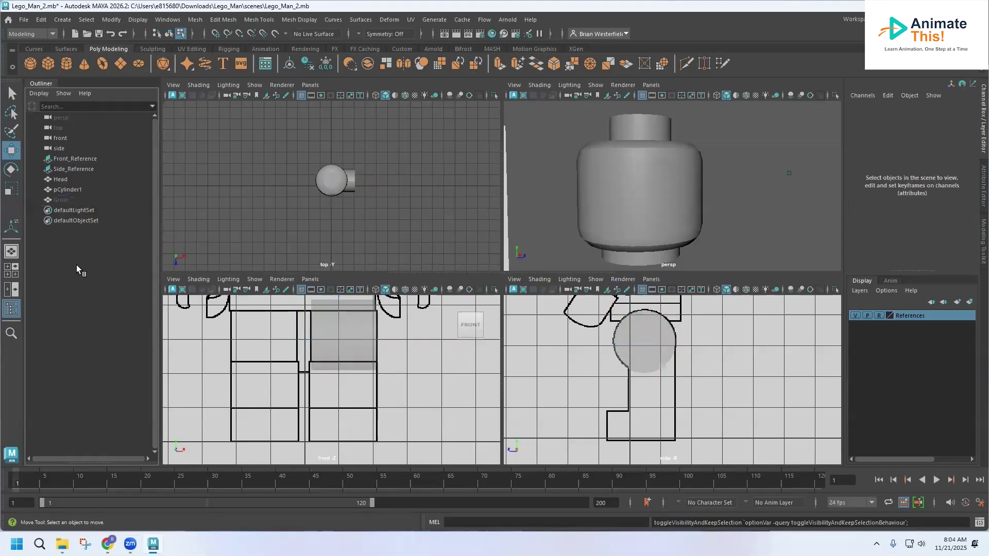
click(60, 201)
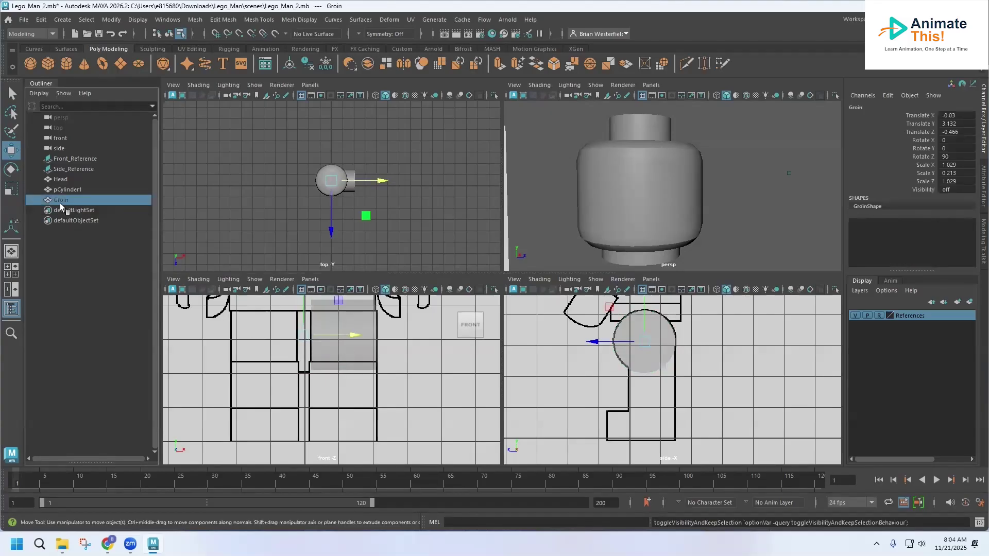
key(h)
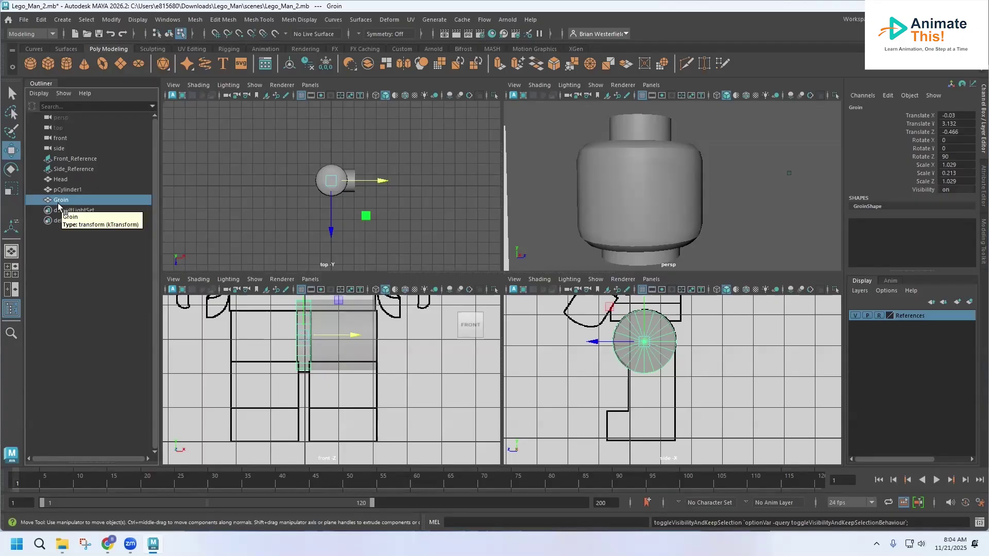
key(h)
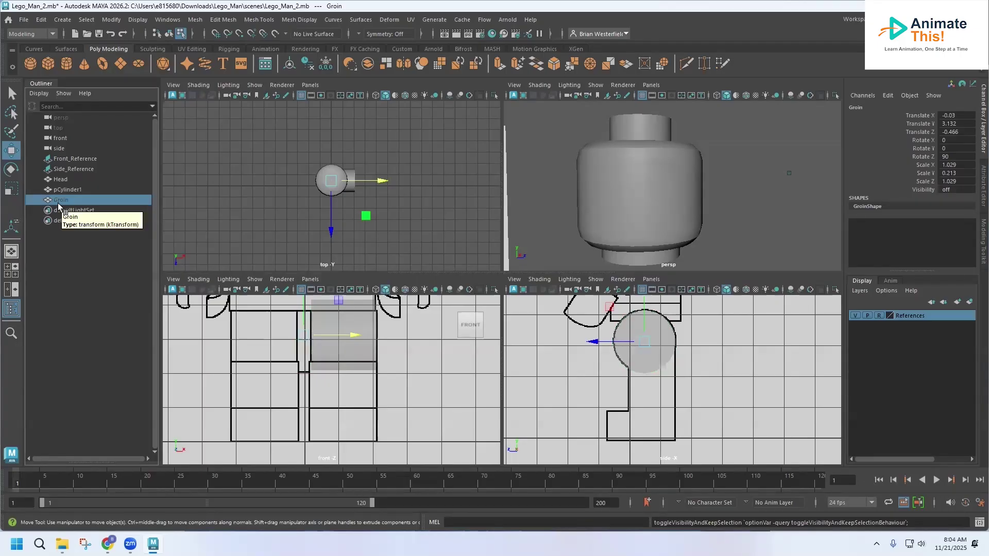
- Extrude the six faces along the underside of the leg cylinder with a Local Translate Z of about 0.574
click(363, 359)
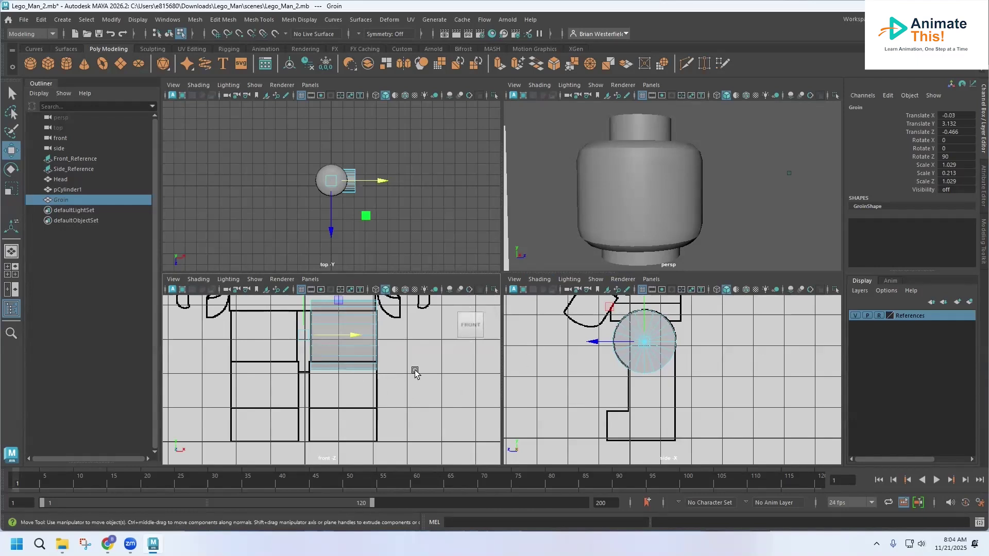
scroll(668, 223, down, 5)
scroll(667, 231, up, 7)
scroll(667, 233, down, 3)
alt+drag(667, 233, 475, 238)
alt+middle_drag(626, 239, 630, 147)
scroll(634, 177, down, 3)
mouse_move(644, 206)
alt+mouse_down()
mouse_move(638, 166)
mouse_move(642, 188)
alt+mouse_up()
alt+middle_drag(650, 219, 632, 141)
scroll(632, 154, up, 4)
right_drag(629, 193, 629, 214)
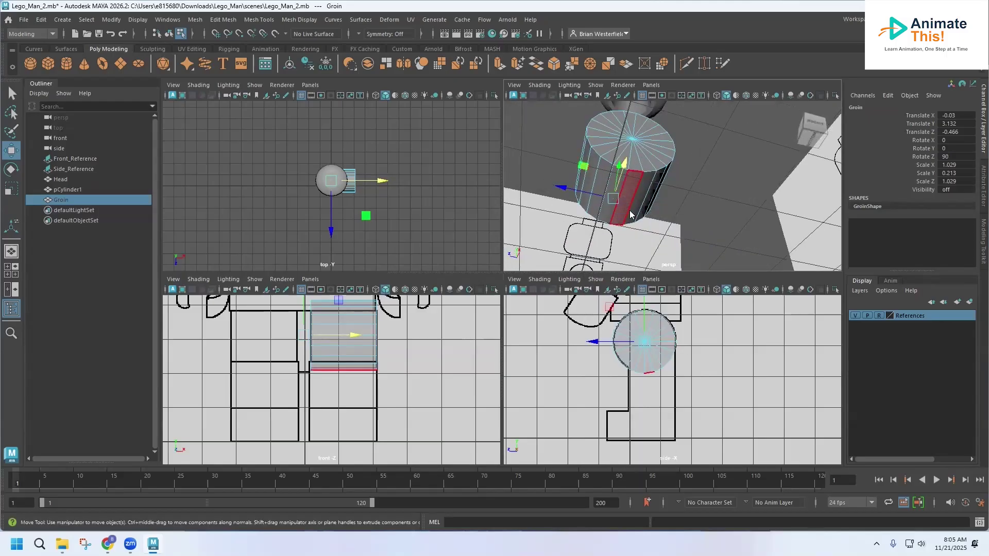
click(592, 213)
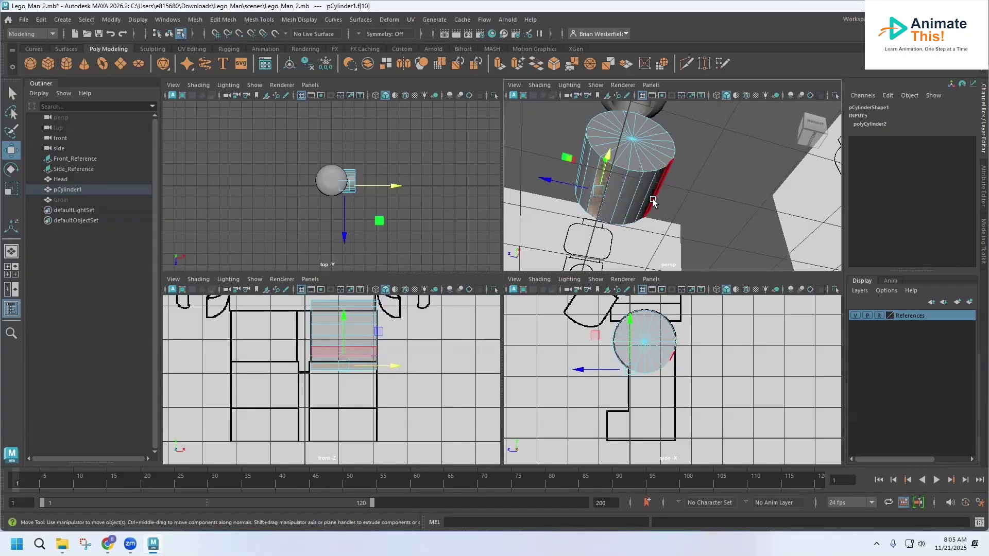
shift+click(653, 200)
shift+click(645, 205)
shift+click(636, 211)
shift+click(622, 215)
shift+click(608, 213)
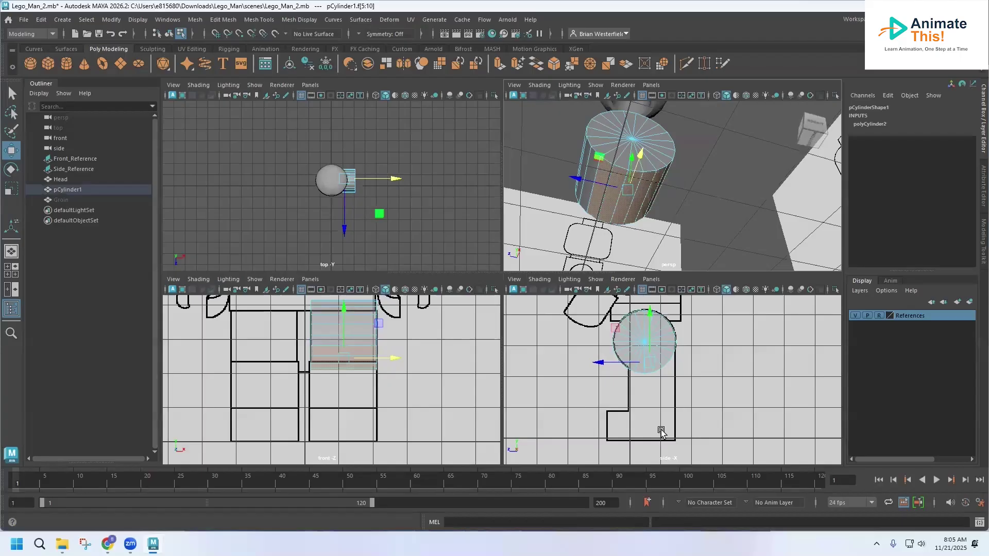
key(ctrl+e)
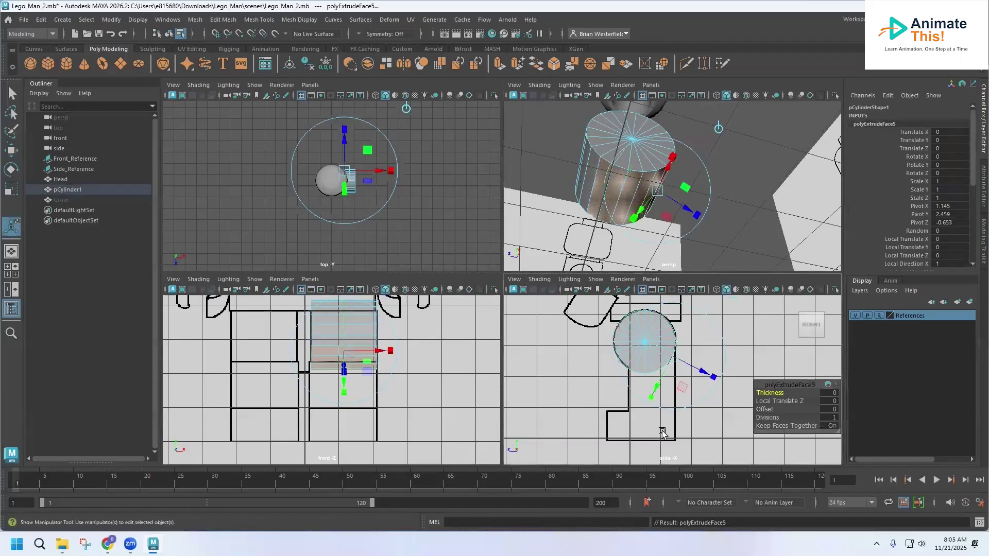
drag(698, 368, 715, 378)
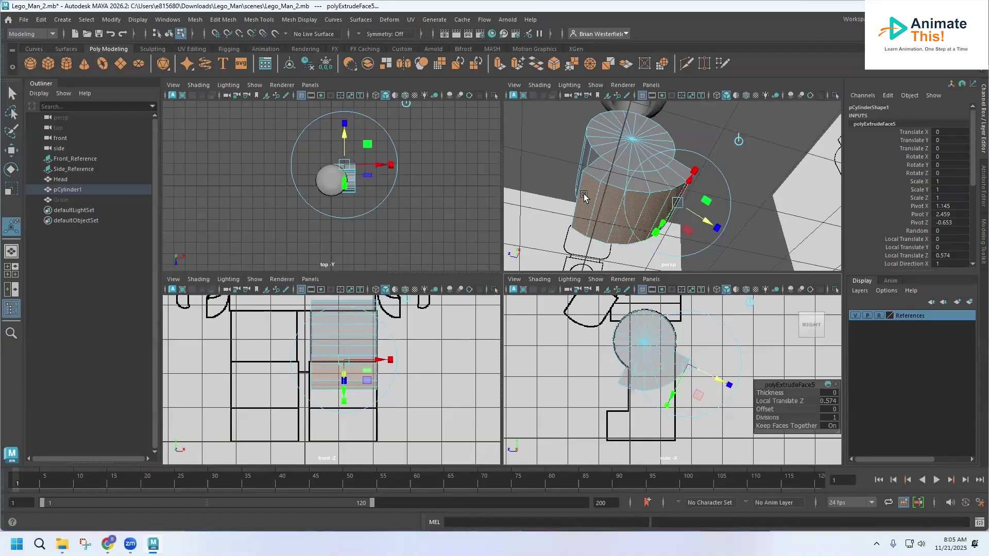
- Flatten the extruded bottom vertices into one horizontal row and narrow the row towards the side reference's leg width
right_drag(584, 196, 541, 201)
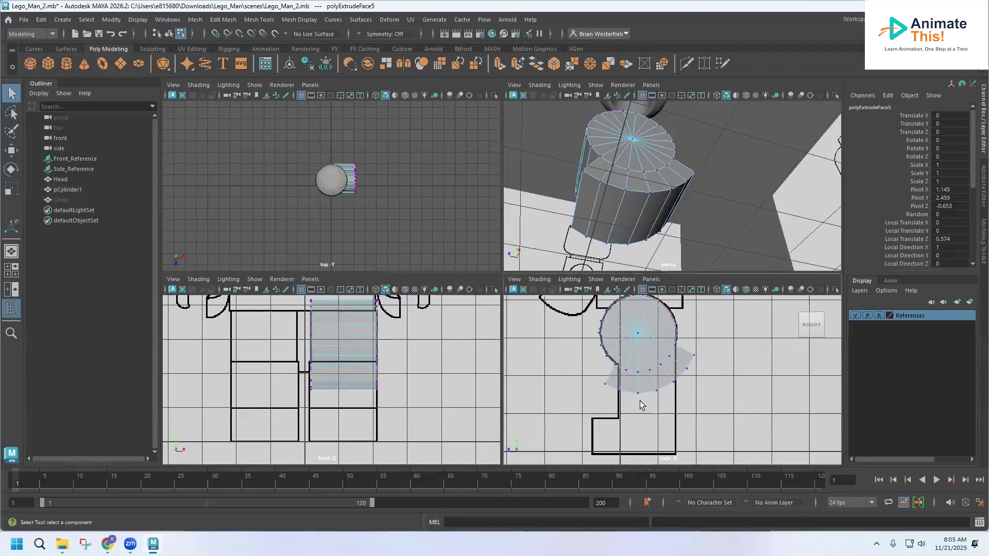
click(11, 113)
mouse_move(584, 398)
mouse_down()
mouse_move(577, 386)
mouse_move(603, 378)
mouse_move(659, 375)
mouse_move(693, 339)
mouse_move(713, 355)
mouse_move(663, 402)
mouse_move(579, 402)
mouse_up()
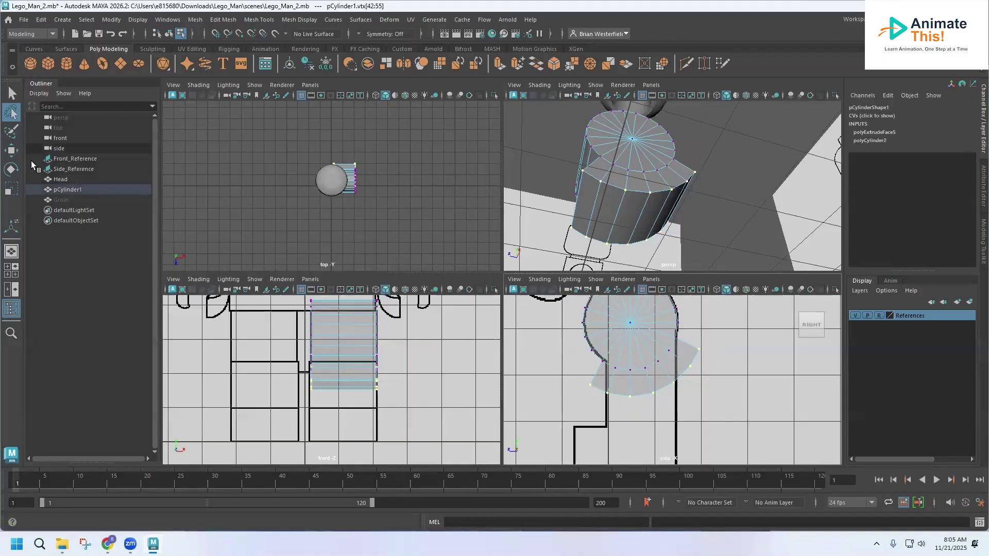
click(11, 189)
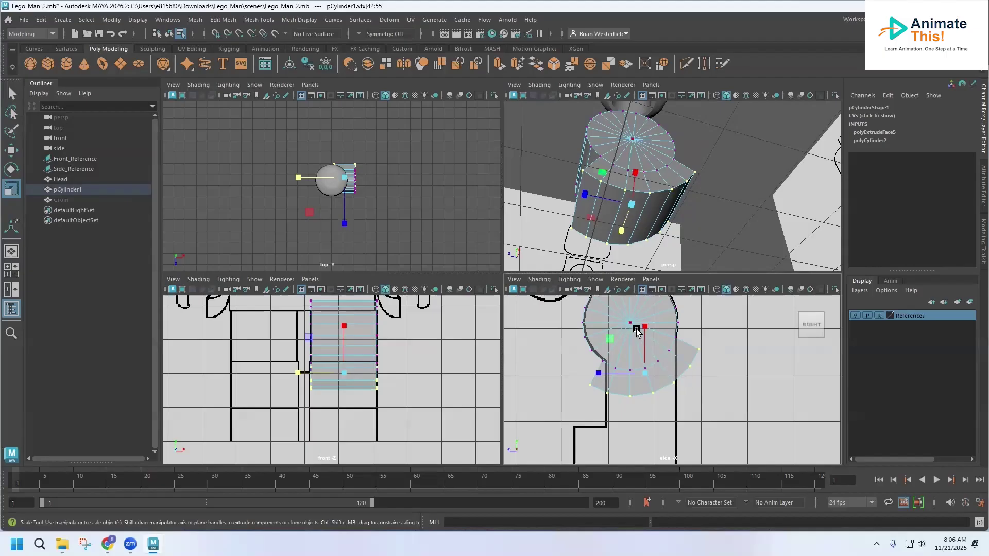
drag(645, 328, 640, 410)
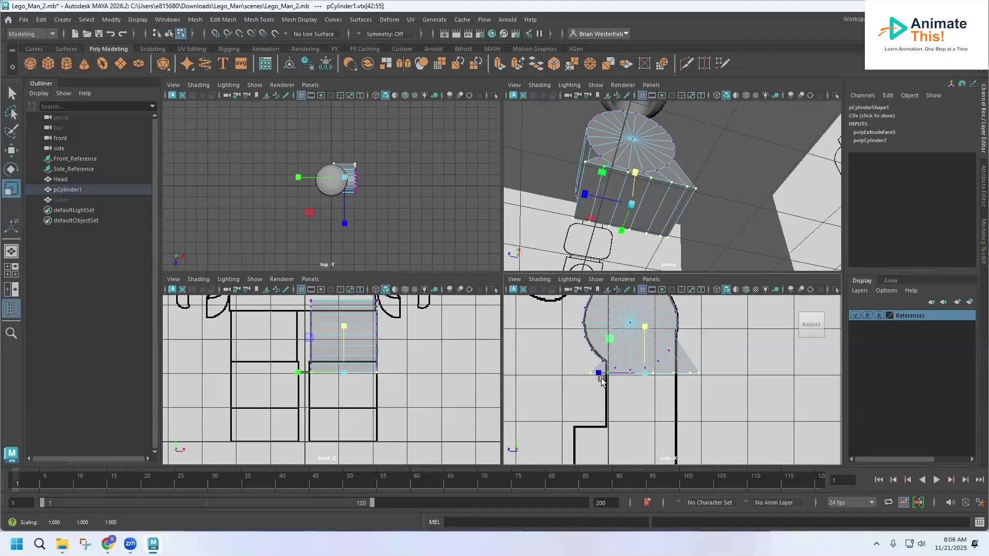
drag(597, 376, 614, 379)
- Straighten the extruded section's vertical edges by scaling each upper and lower vertex group flat along Z in the side view
scroll(646, 411, up, 3)
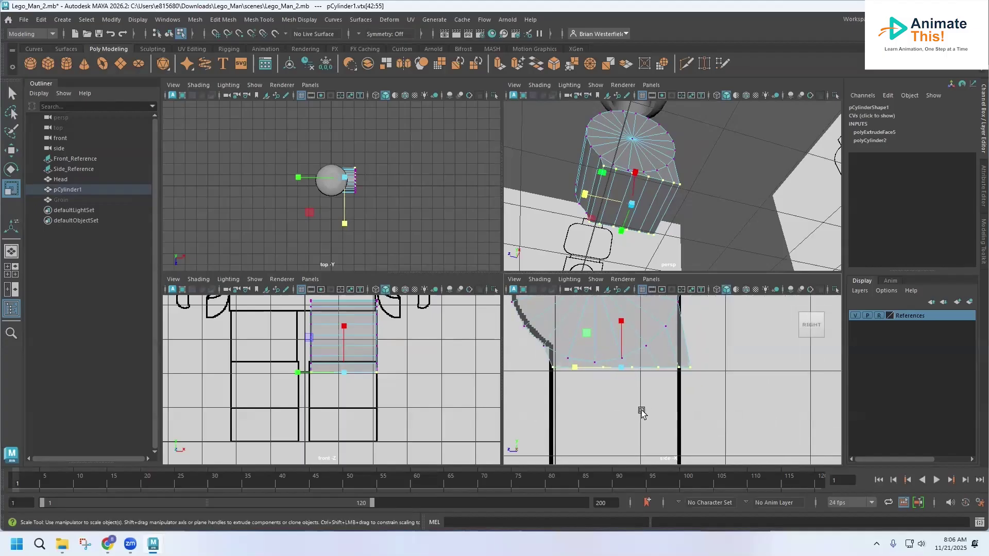
alt+middle_drag(639, 415, 669, 423)
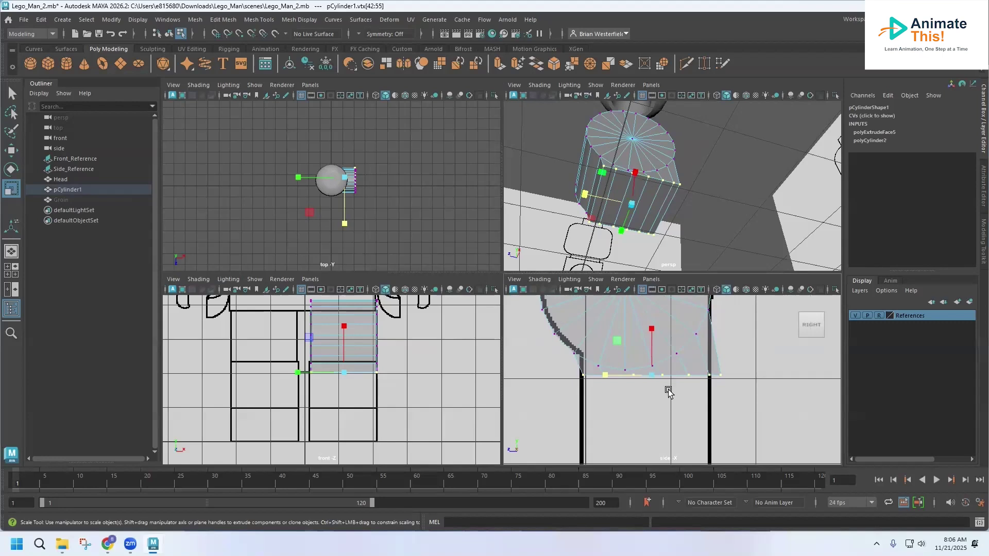
drag(668, 387, 740, 369)
drag(639, 390, 652, 364)
drag(696, 395, 670, 345)
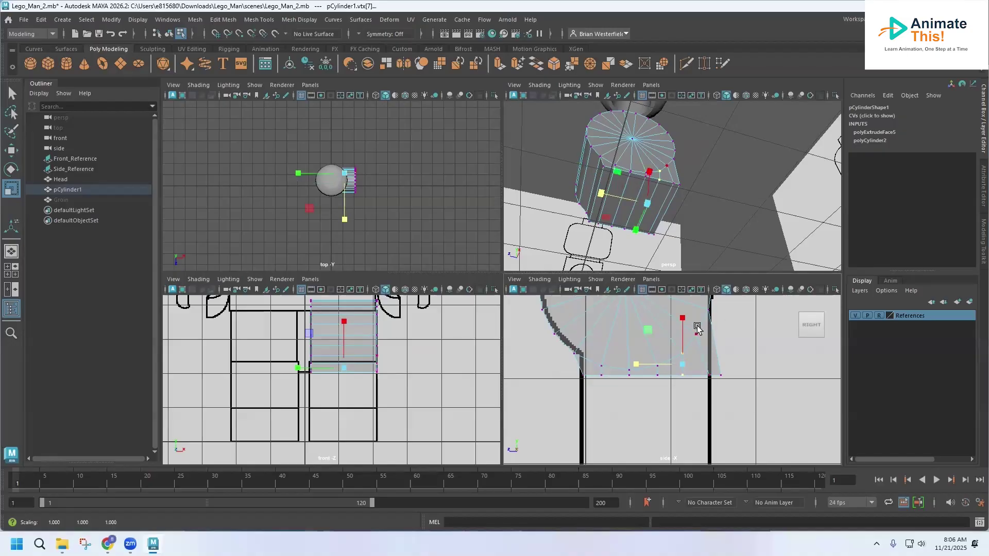
drag(693, 323, 709, 389)
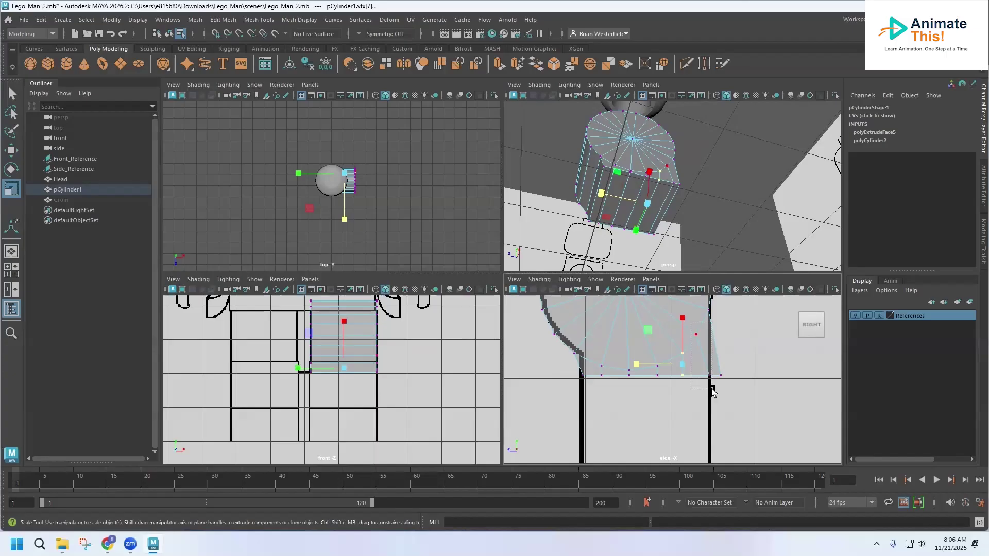
drag(658, 357, 735, 351)
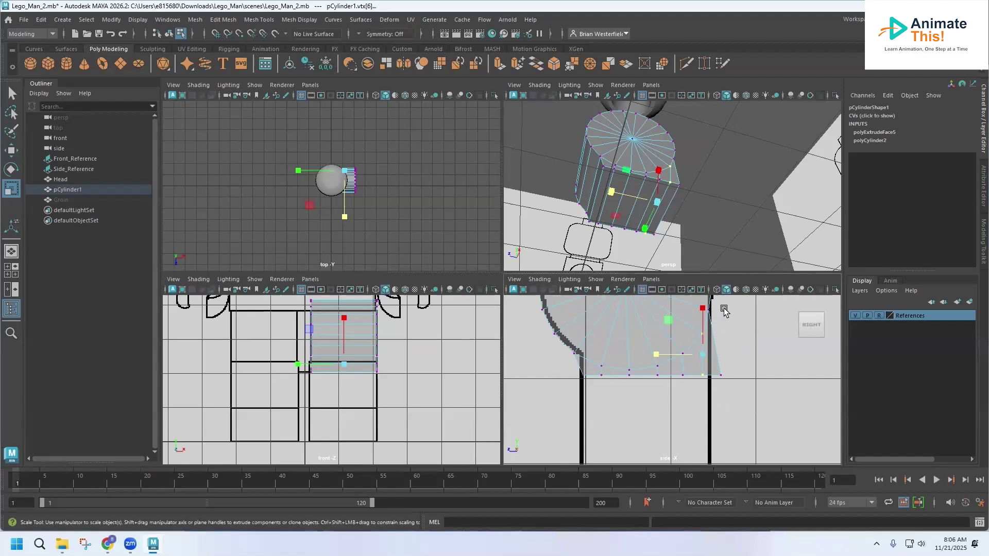
click(708, 310)
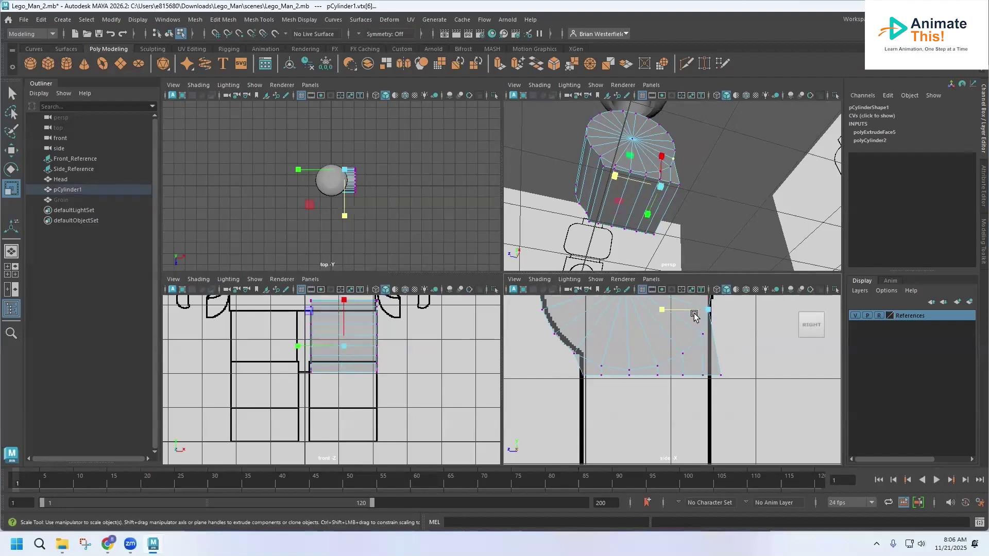
drag(737, 366, 715, 386)
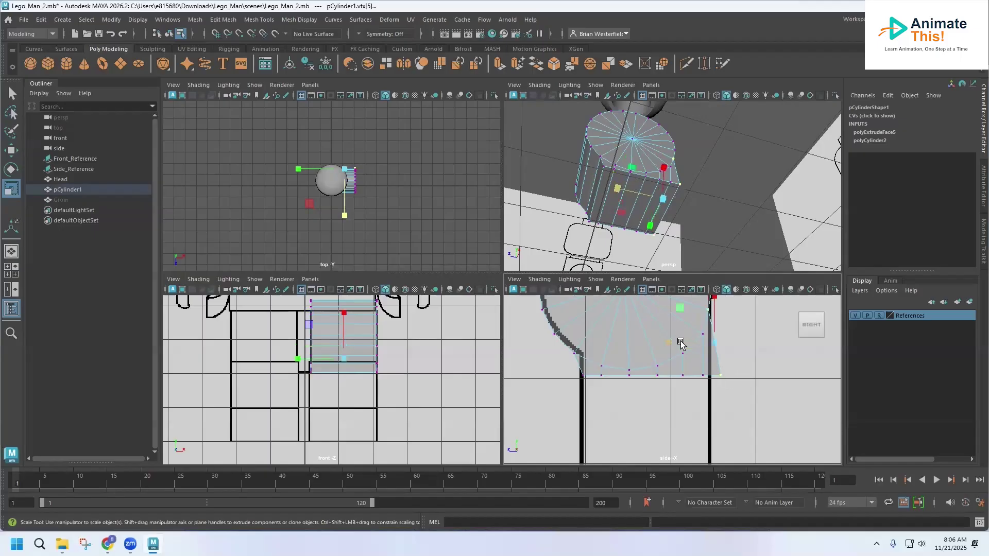
drag(669, 343, 771, 334)
drag(559, 351, 591, 392)
click(534, 371)
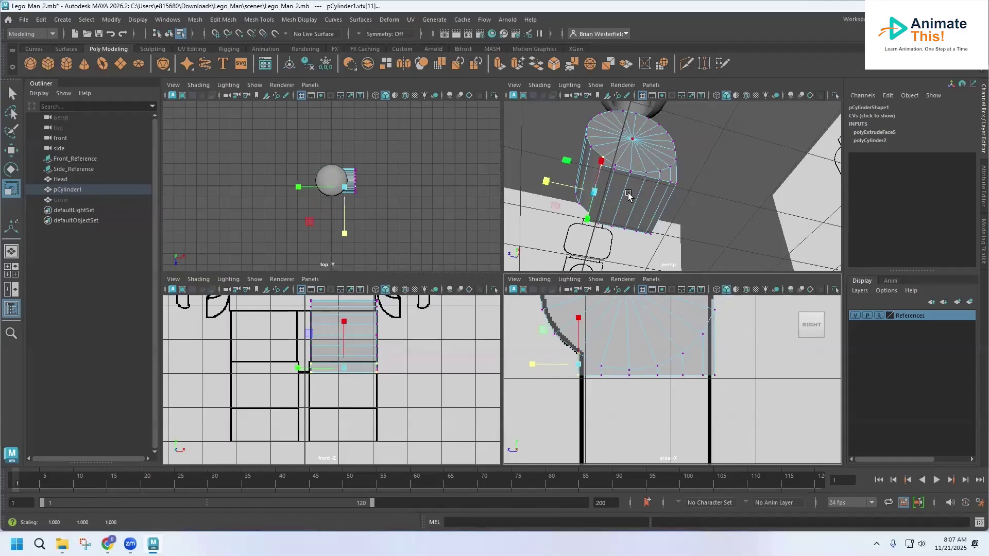
- Extrude the leg's flat bottom faces down to the sole of the side reference, with a Local Translate Z of about 2.115
mouse_move(652, 203)
alt+mouse_down()
mouse_move(661, 208)
mouse_move(653, 220)
mouse_move(623, 221)
mouse_move(613, 175)
mouse_move(626, 206)
mouse_move(649, 211)
mouse_move(685, 177)
mouse_move(644, 159)
mouse_move(606, 181)
mouse_move(647, 198)
alt+mouse_up()
right_click(642, 157)
click(643, 184)
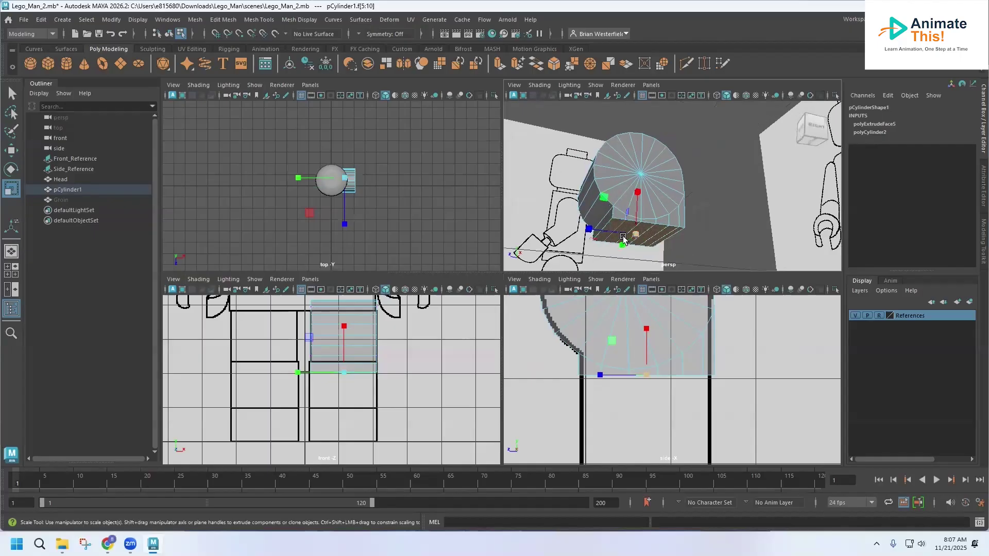
scroll(648, 428, down, 3)
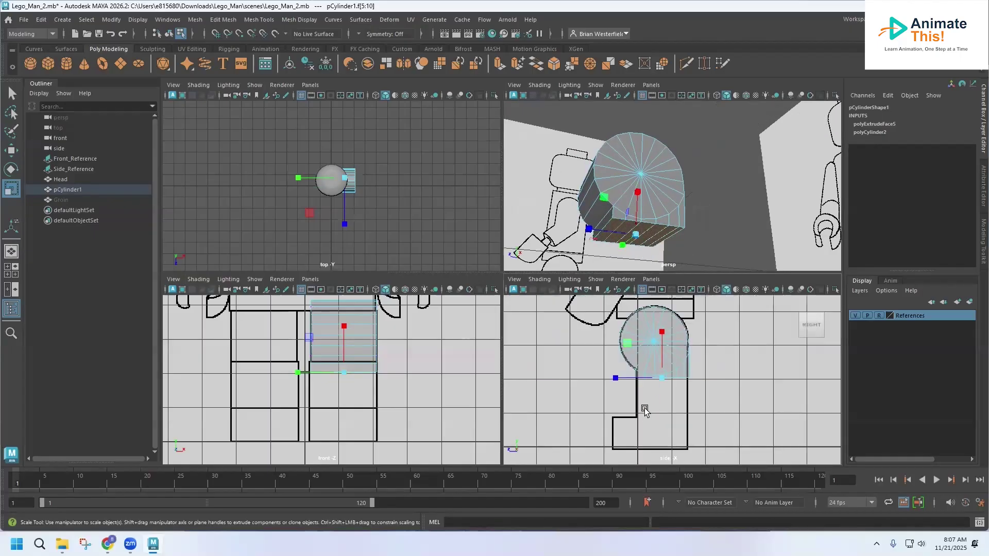
alt+middle_drag(645, 410, 639, 366)
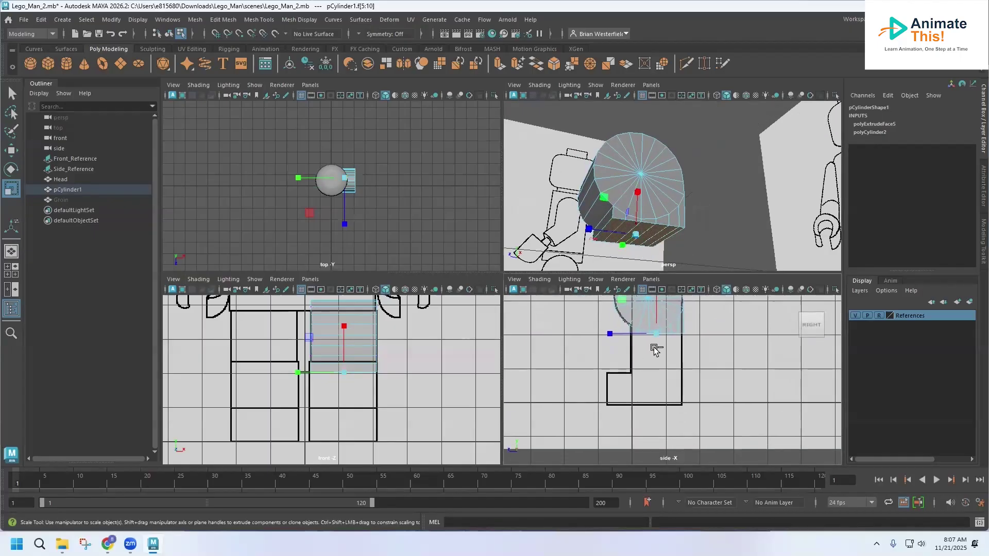
key(ctrl+e)
drag(680, 360, 688, 436)
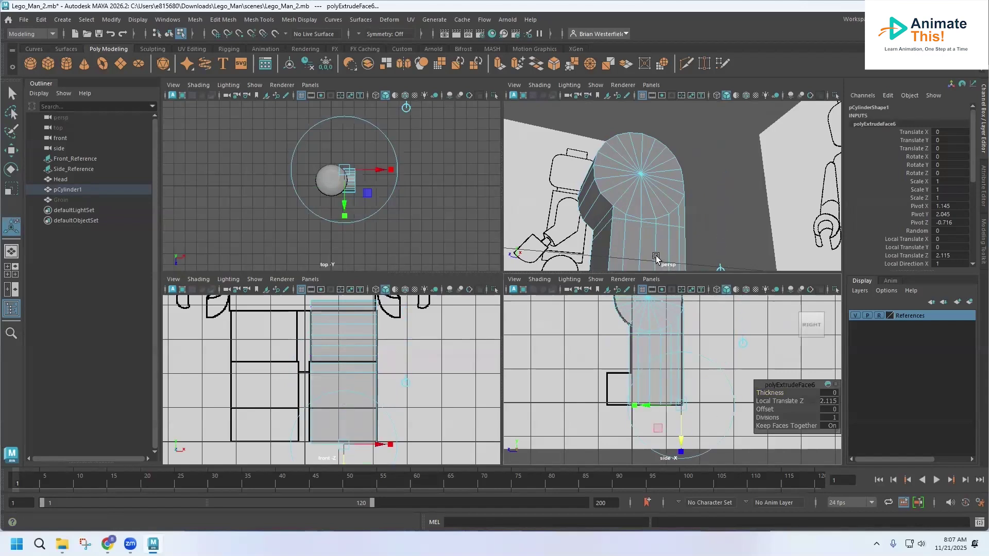
- Insert a horizontal edge loop around the lower leg at the height of the foot's top in the side reference
mouse_move(656, 257)
alt+mouse_down()
mouse_move(659, 175)
mouse_move(671, 183)
mouse_move(631, 177)
mouse_move(640, 186)
mouse_move(644, 262)
alt+mouse_up()
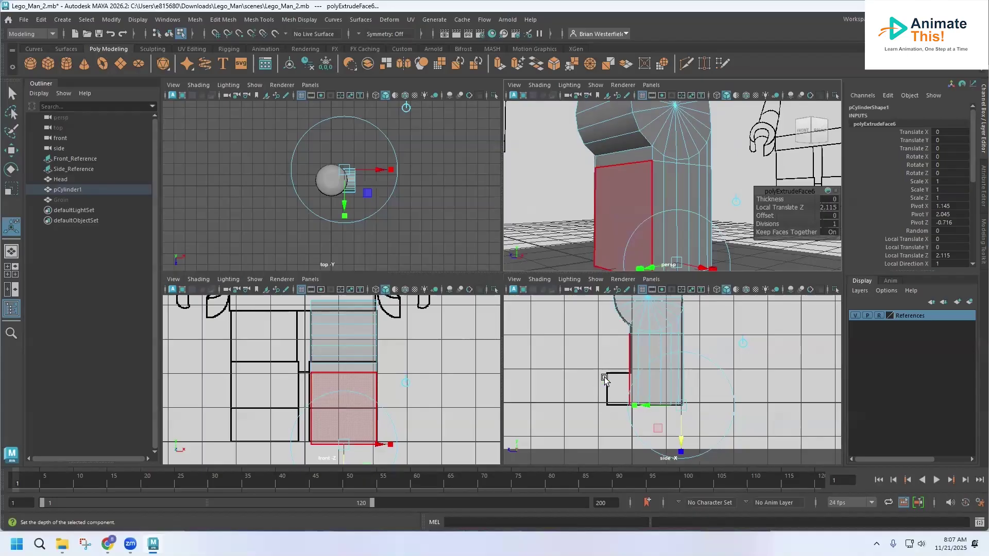
click(581, 305)
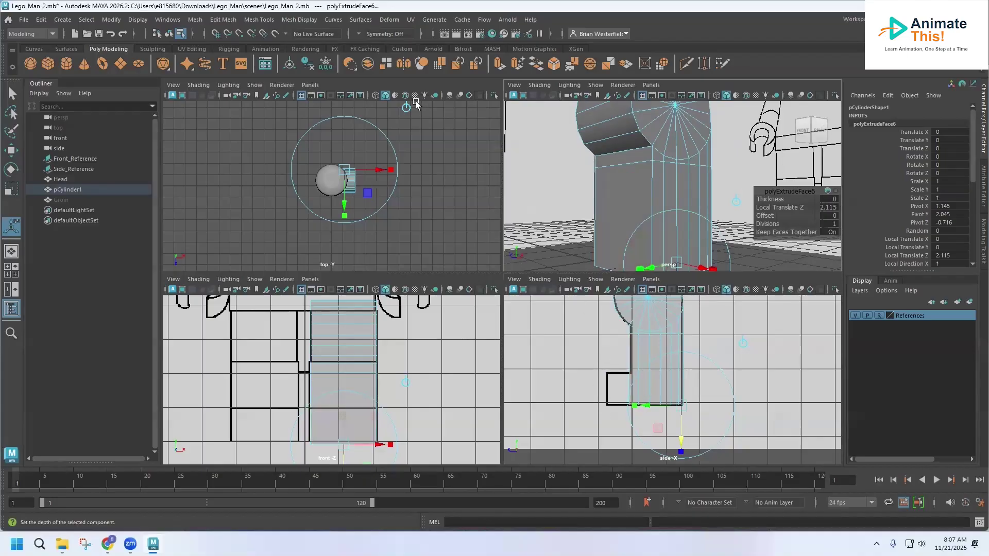
click(256, 19)
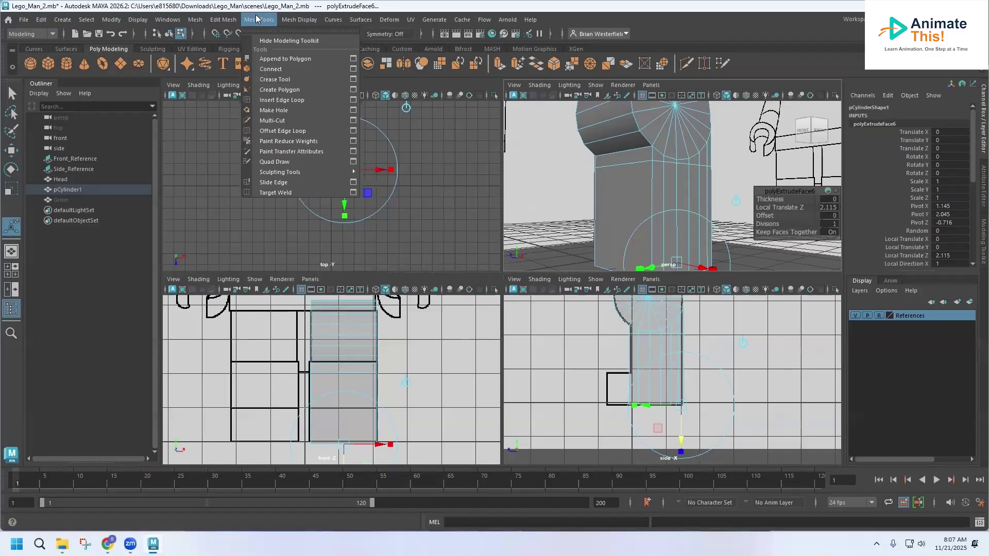
click(272, 100)
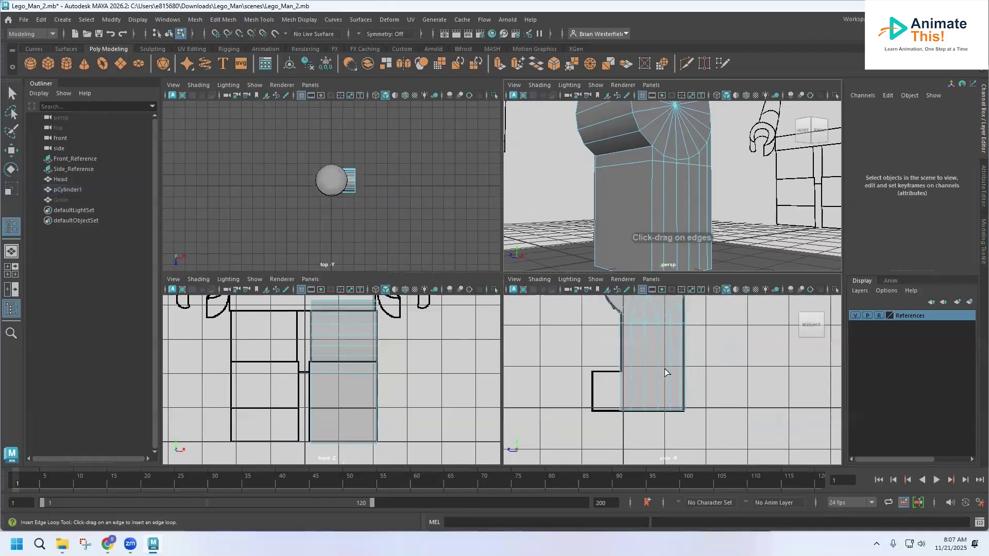
scroll(644, 361, up, 3)
scroll(607, 378, up, 4)
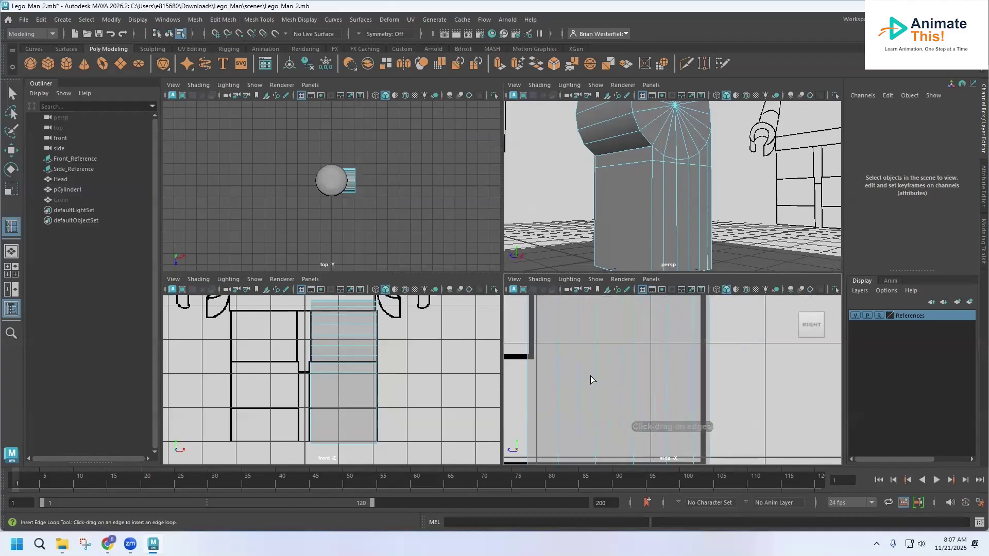
scroll(587, 377, down, 6)
scroll(584, 375, up, 3)
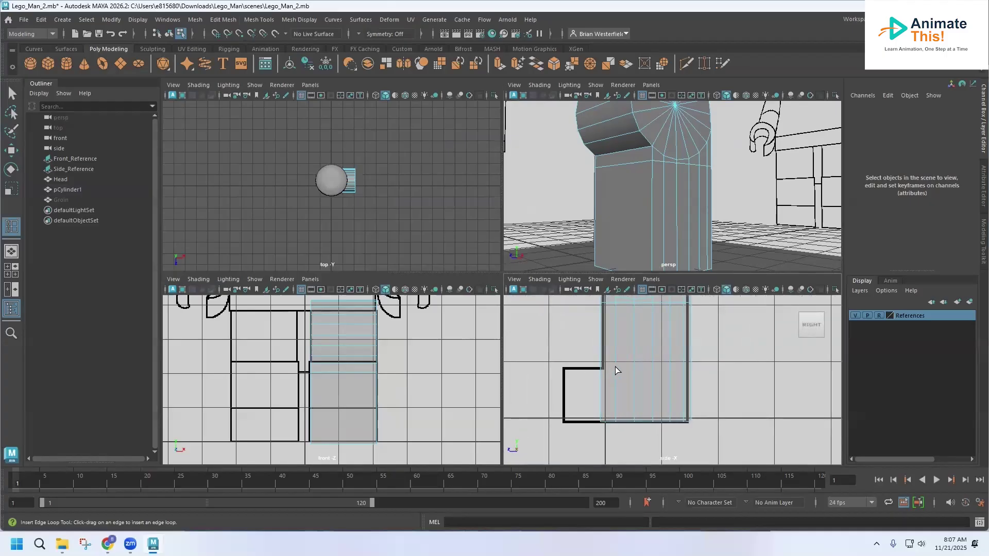
drag(616, 369, 618, 376)
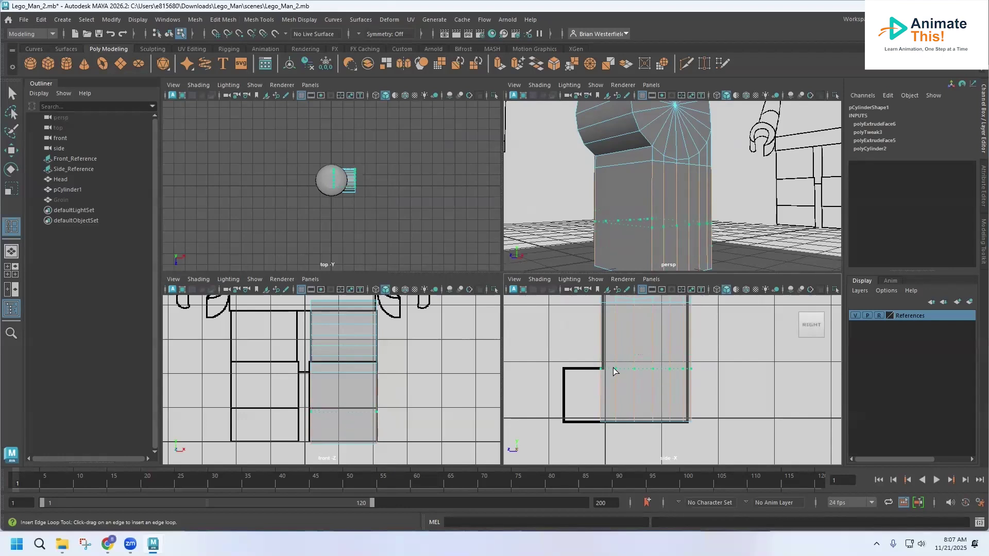
drag(613, 368, 613, 368)
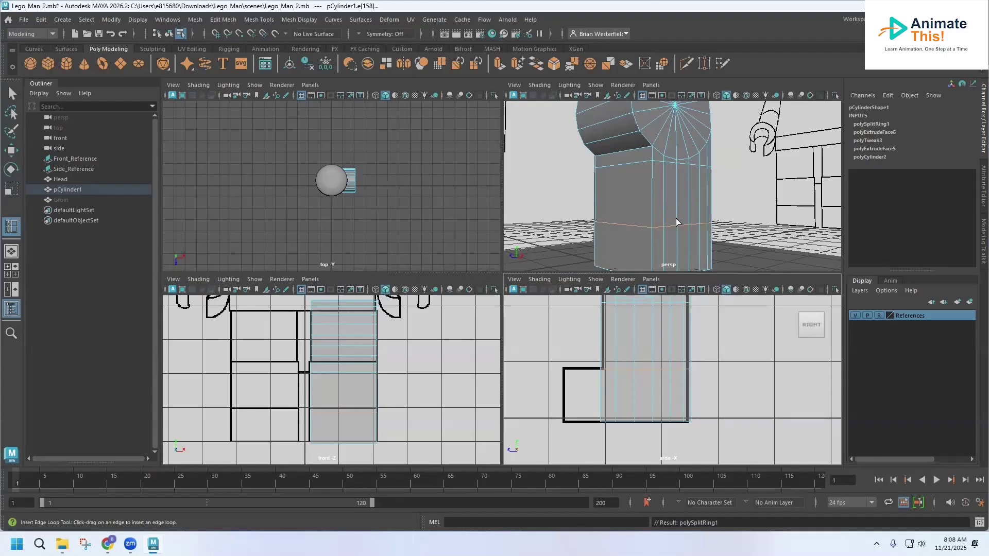
- Extrude the leg's front face below the new edge loop to the side reference's toe, with a Local Translate Z of about 0.666
click(13, 92)
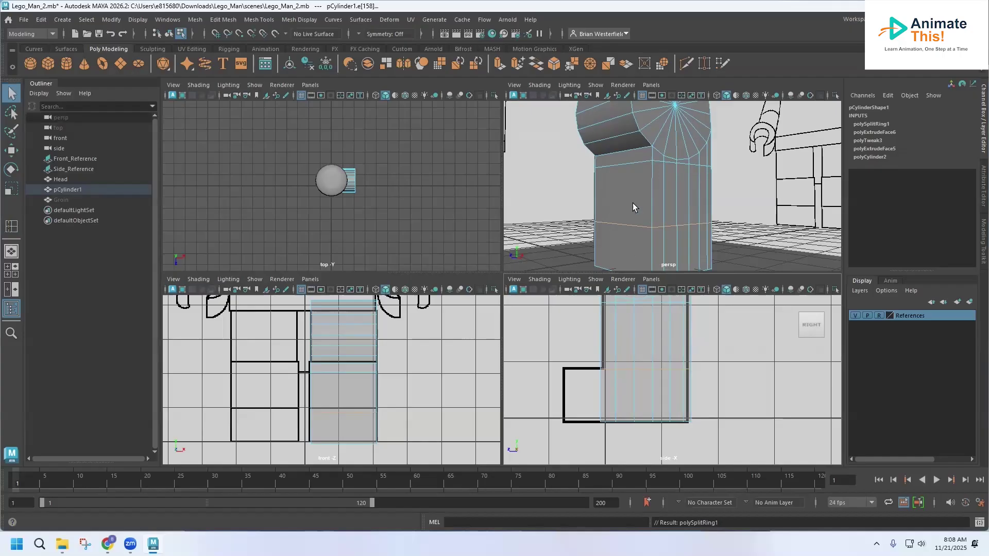
right_drag(619, 237, 622, 261)
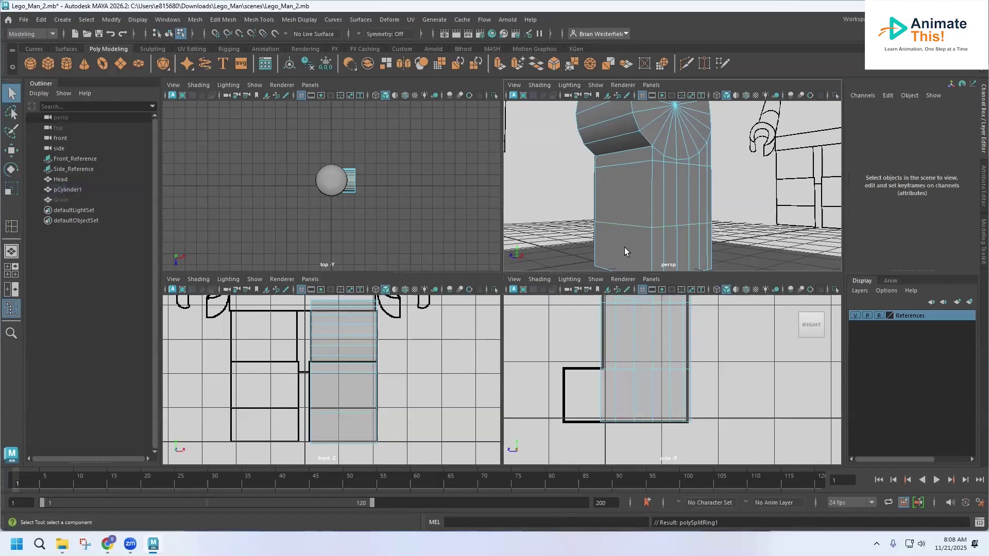
click(624, 247)
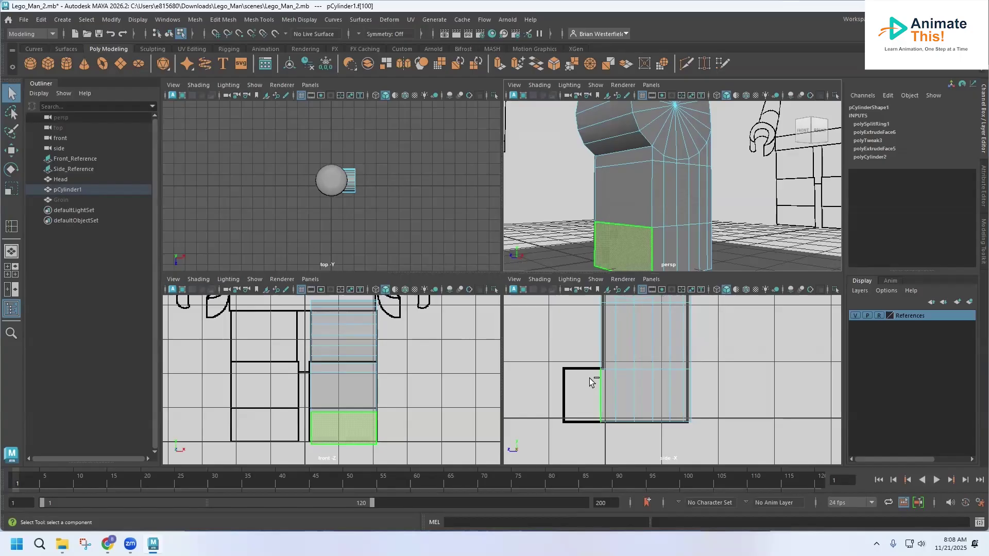
key(ctrl+e)
drag(567, 397, 529, 395)
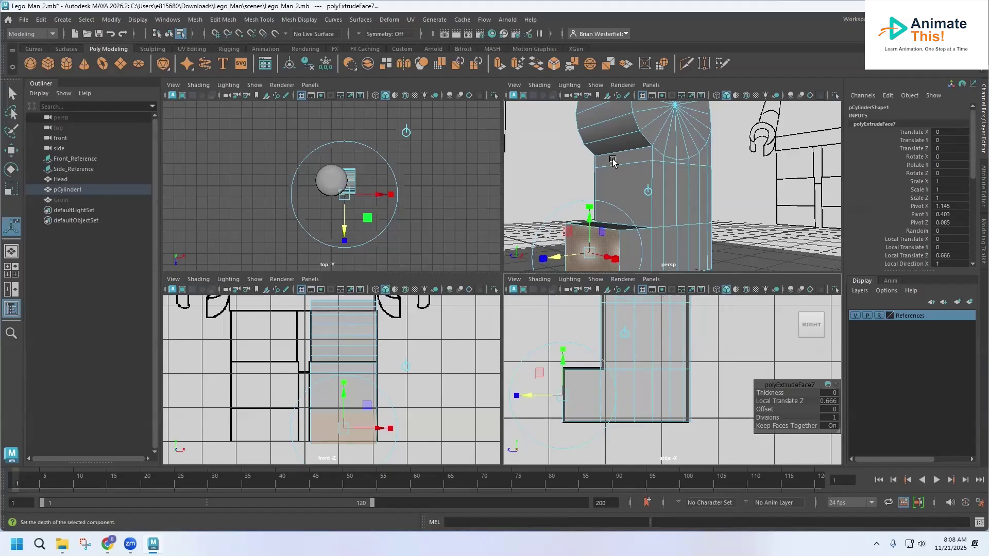
- Select all the faces on the inner side of the leg's straight section and foot, below the hip cylinder's disc
alt+drag(612, 163, 695, 196)
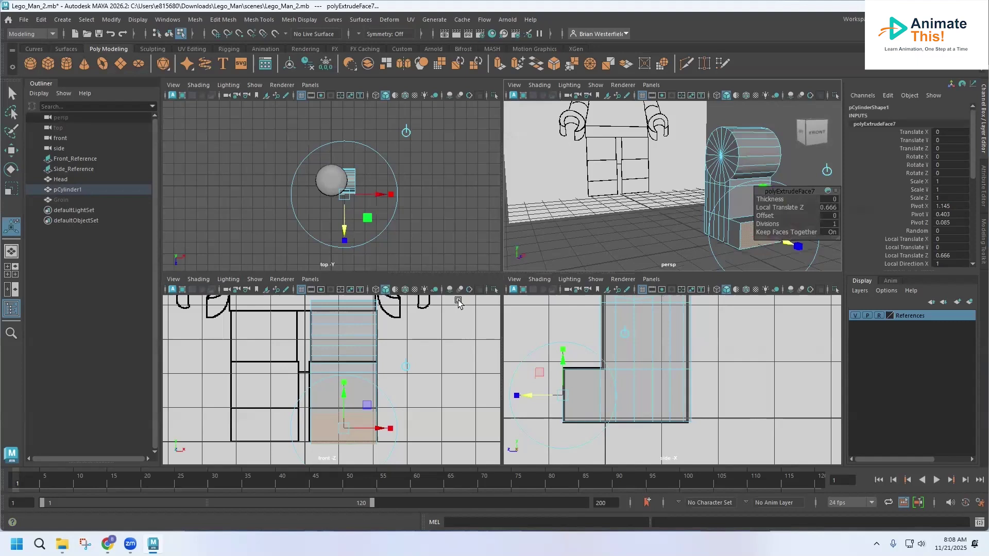
scroll(672, 218, up, 3)
alt+middle_drag(659, 219, 580, 219)
alt+drag(595, 210, 631, 198)
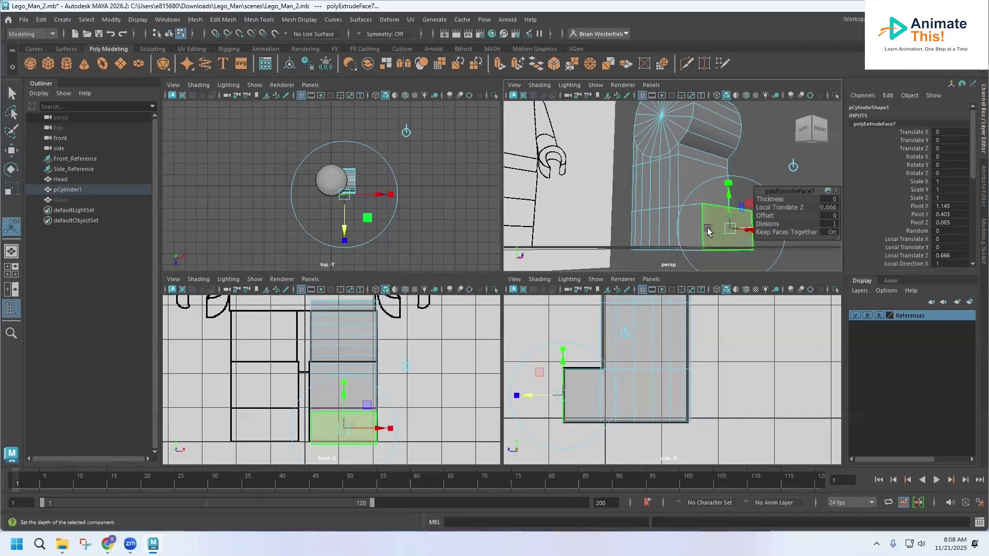
alt+drag(708, 231, 679, 200)
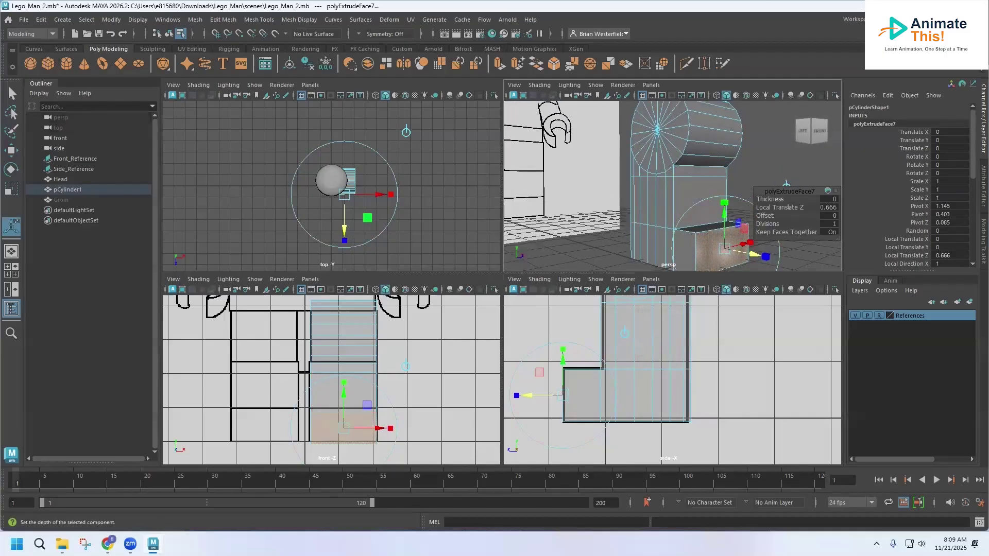
click(13, 95)
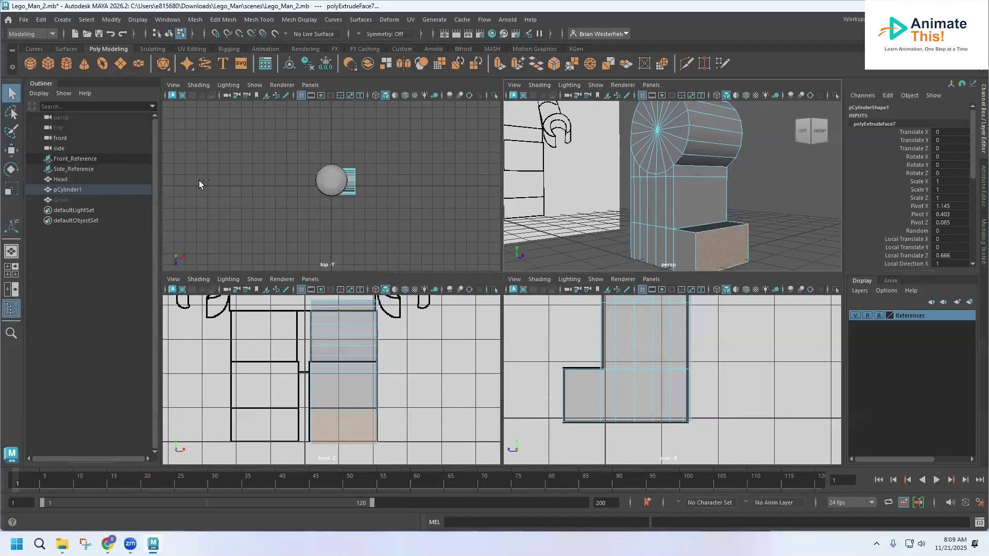
right_click(661, 215)
click(661, 240)
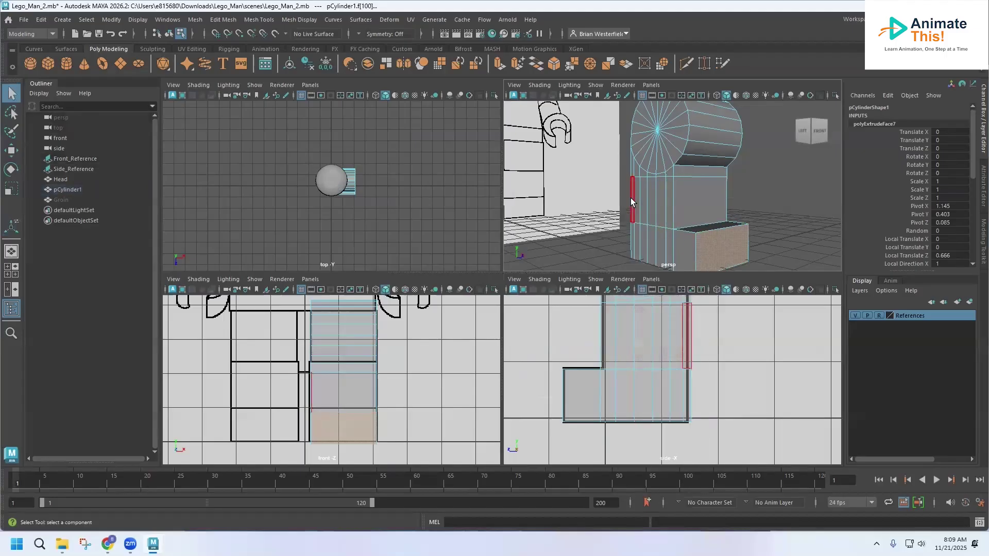
click(634, 205)
shift+click(638, 201)
shift+click(645, 202)
shift+click(652, 203)
shift+click(659, 203)
shift+click(670, 203)
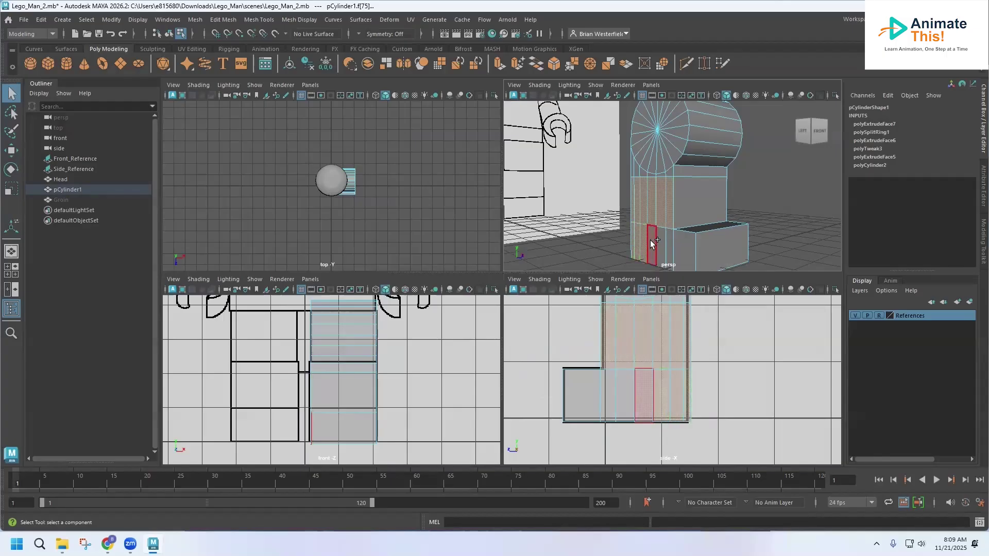
shift+click(681, 244)
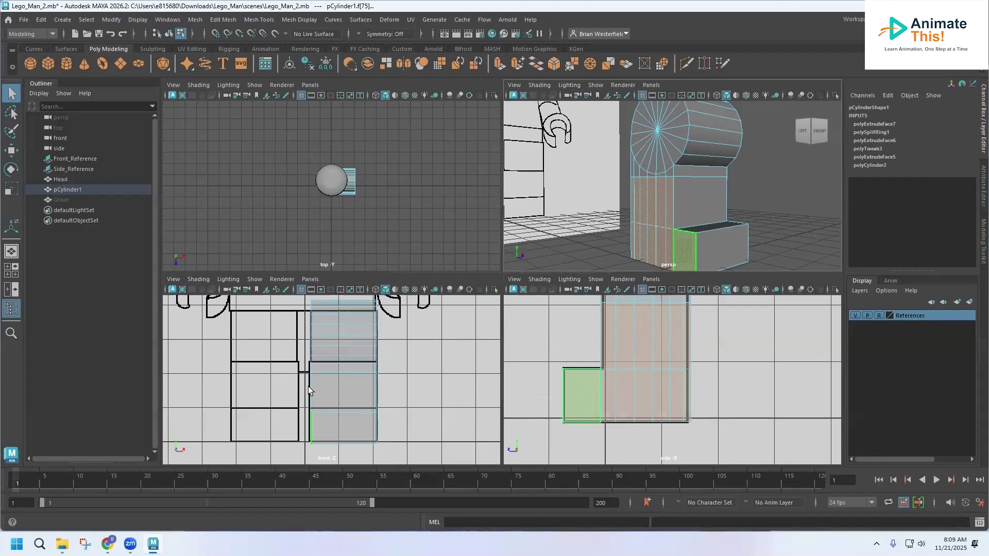
- Try to extrude the selected inner leg and foot faces towards the figure's centre, with a Local Translate Z of about 0.09
key(ctrl+e)
click(278, 394)
drag(281, 395, 277, 395)
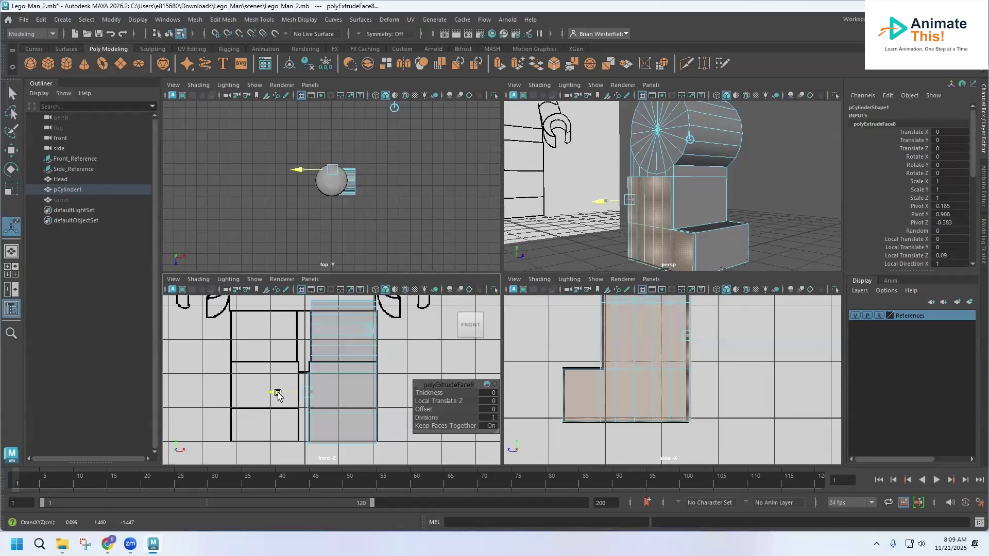
key(ctrl+z)
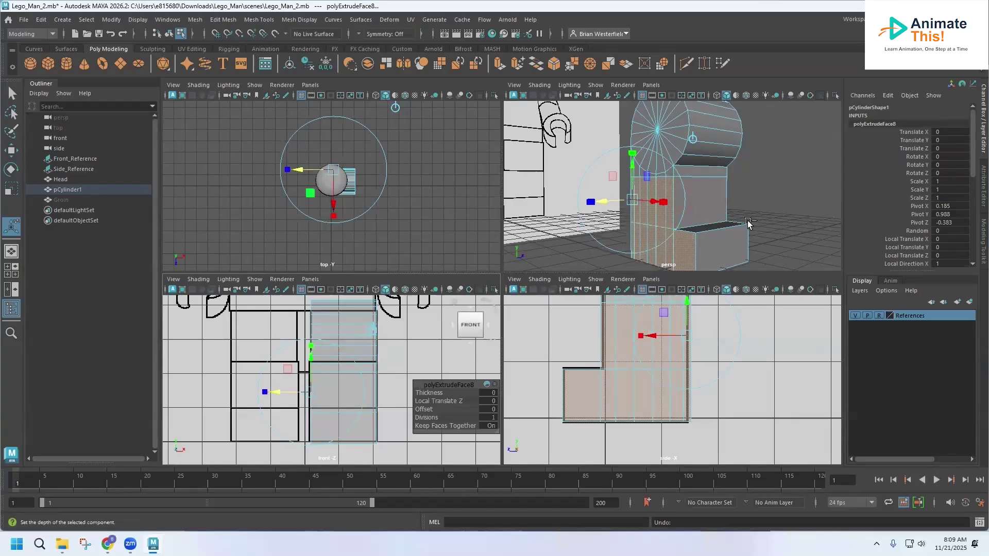
key(ctrl+z)
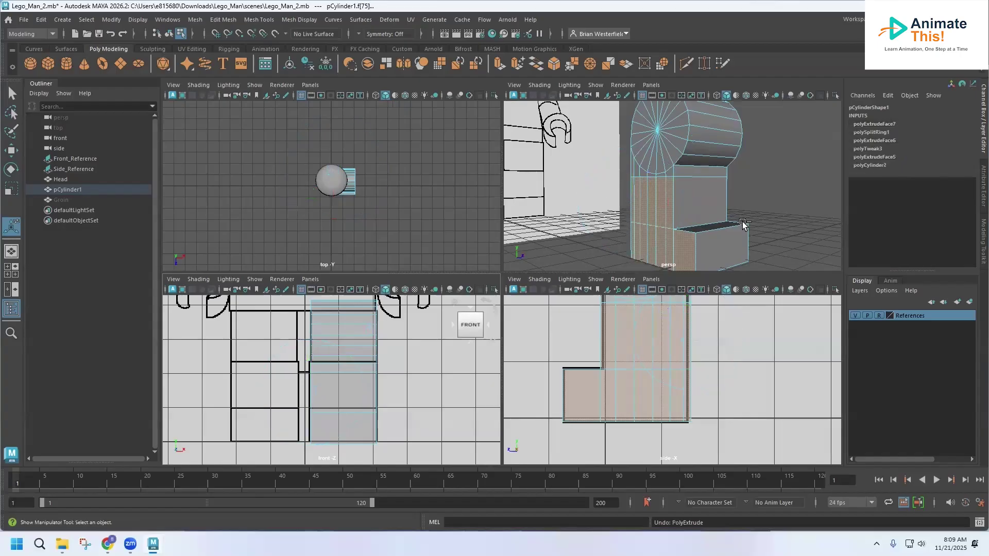
key(ctrl+z)
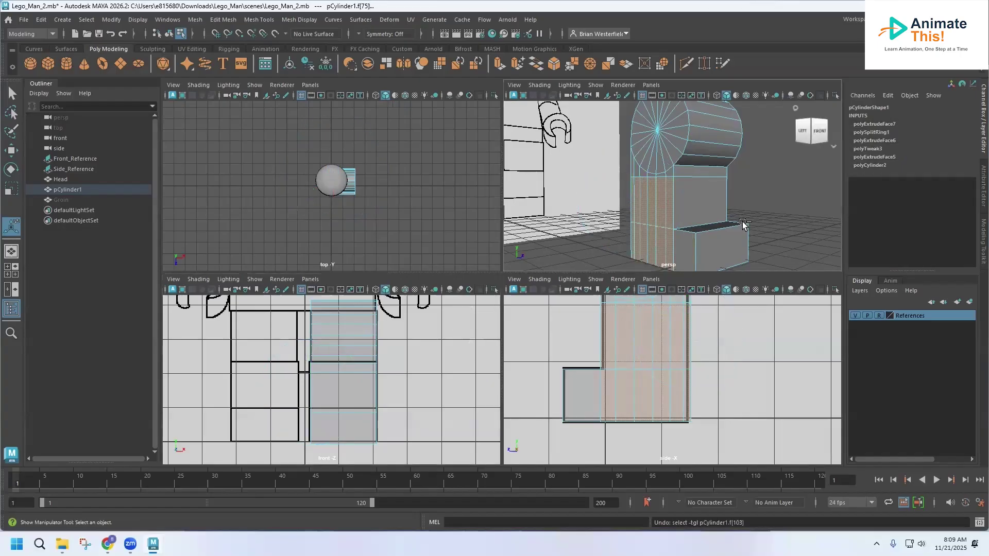
key(ctrl+z)
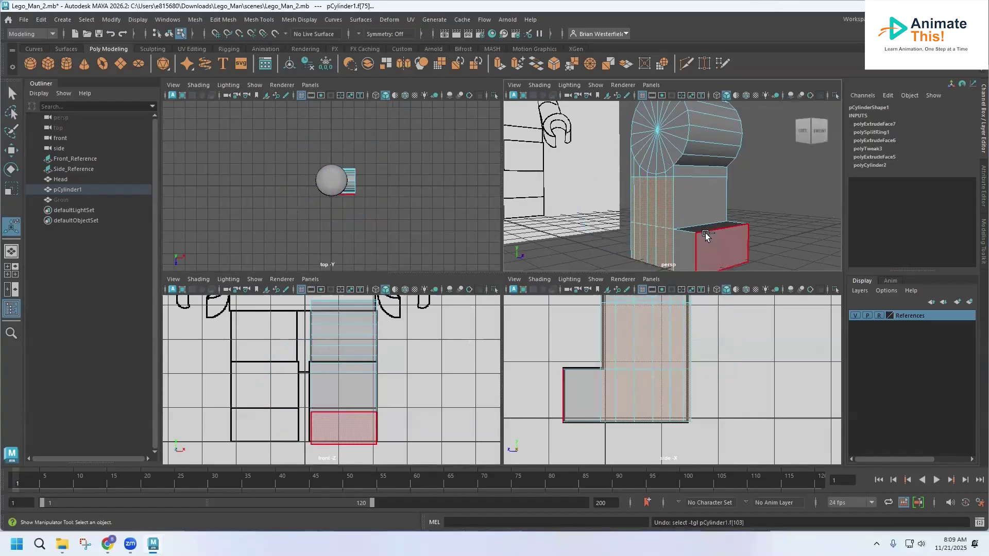
- Add the missing foot faces and the short faces beneath the hip disc to the selection, and extrude all with a Local Translate Z of about 0.09
shift+click(670, 241)
shift+click(679, 242)
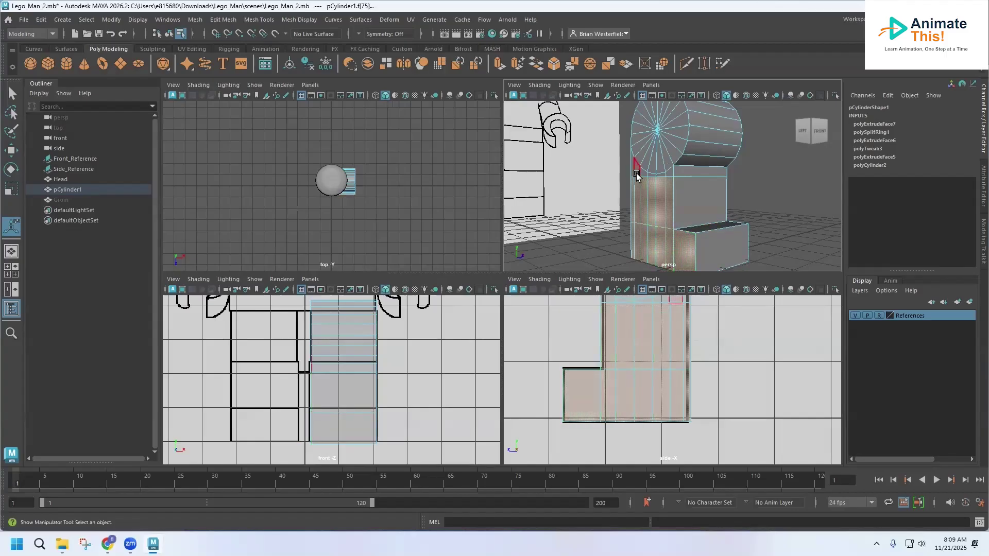
shift+click(630, 168)
shift+click(637, 170)
shift+click(646, 174)
shift+click(656, 175)
shift+click(628, 161)
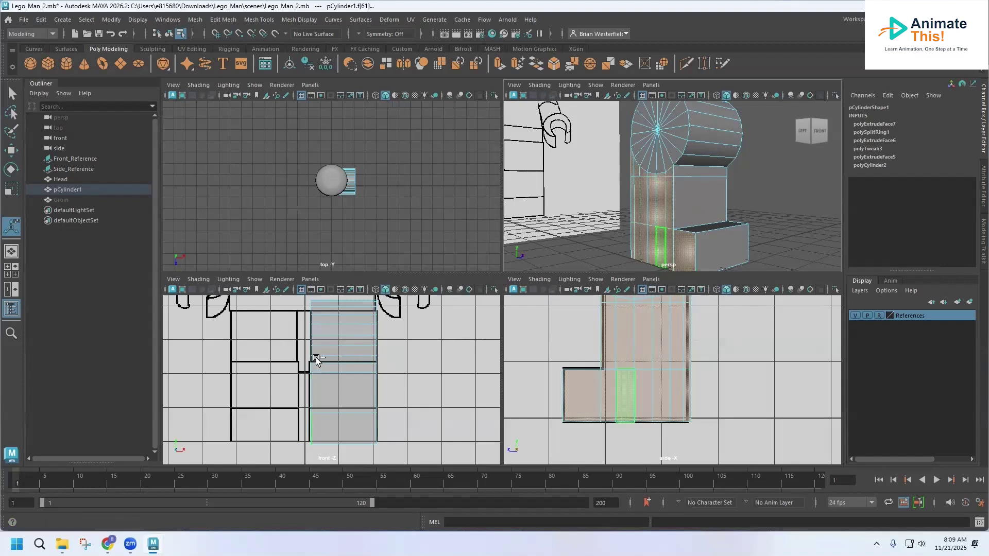
key(ctrl+e)
drag(277, 360, 274, 362)
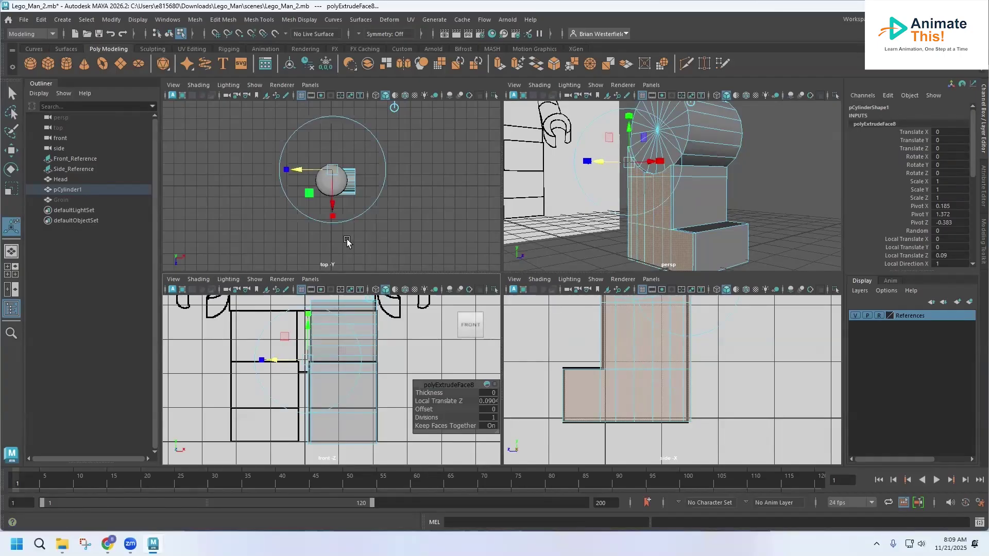
- Leave face editing and return the leg to object mode, with the whole leg selected and viewed from the front
click(12, 93)
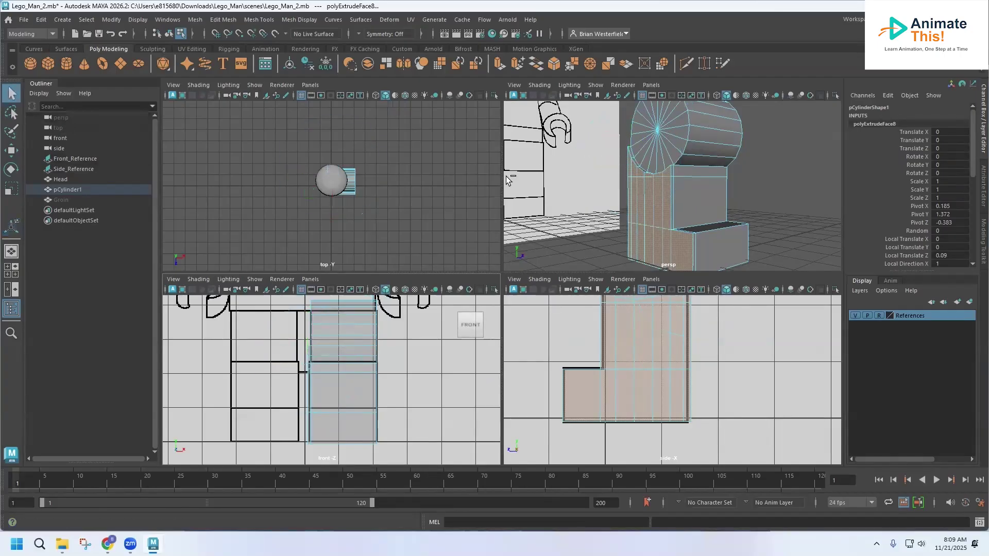
right_click(643, 191)
right_click(679, 149)
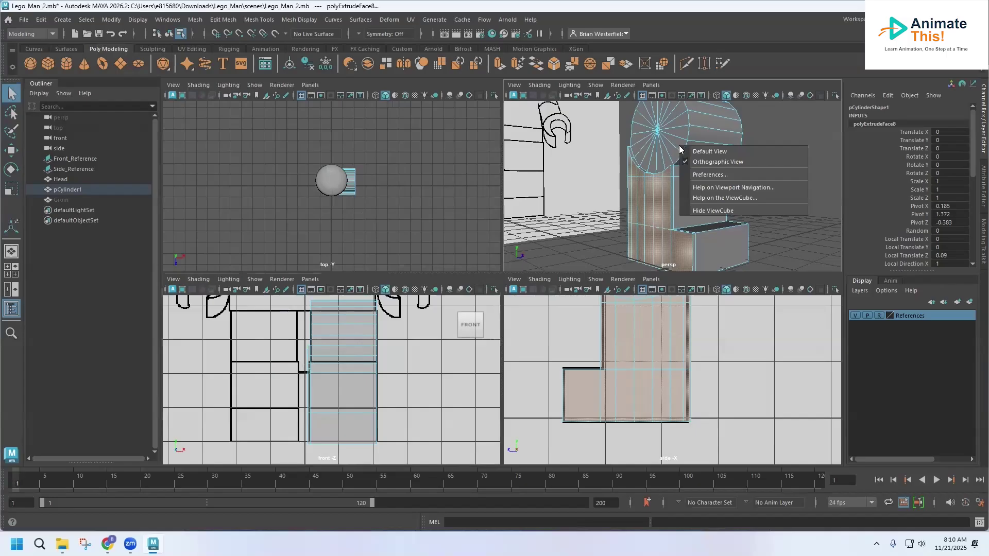
right_click(667, 208)
click(12, 113)
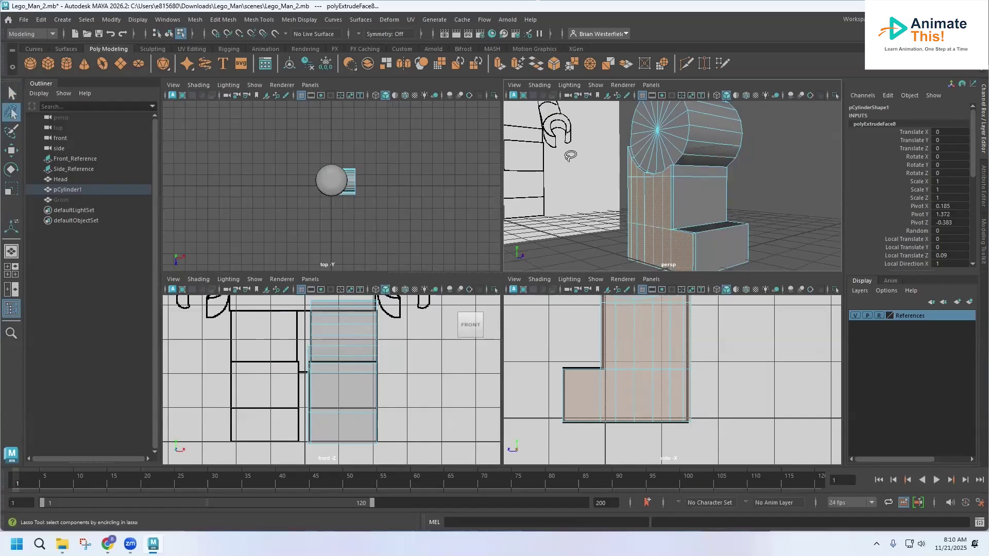
right_click(700, 211)
click(750, 197)
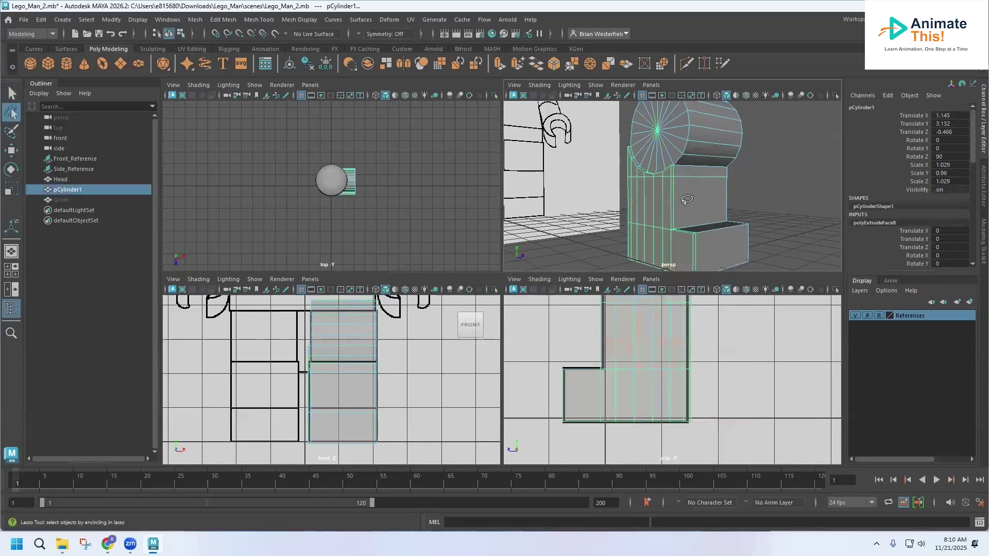
alt+drag(684, 194, 640, 205)
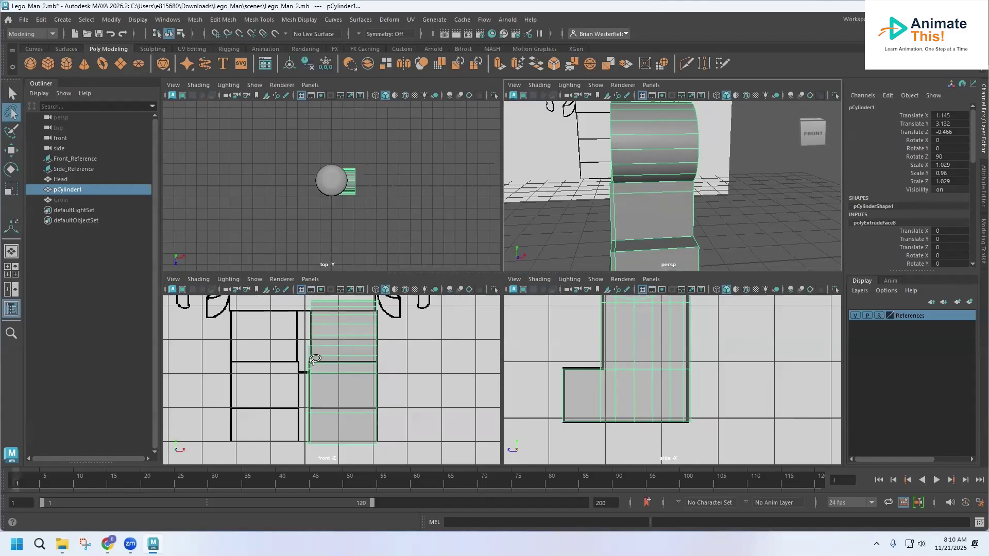
- Save the scene as a new version named Lego_Man_3.mb in the scenes folder
click(24, 19)
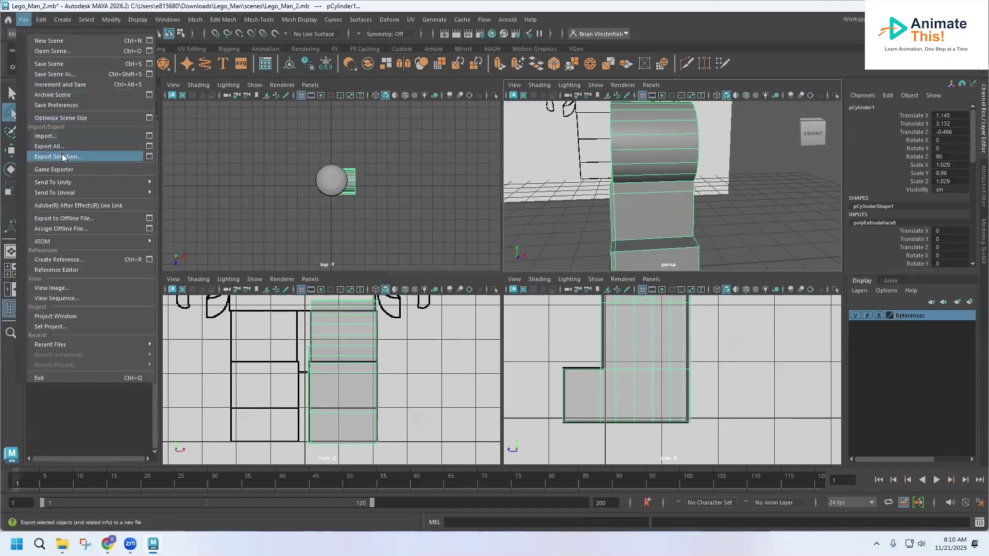
click(62, 74)
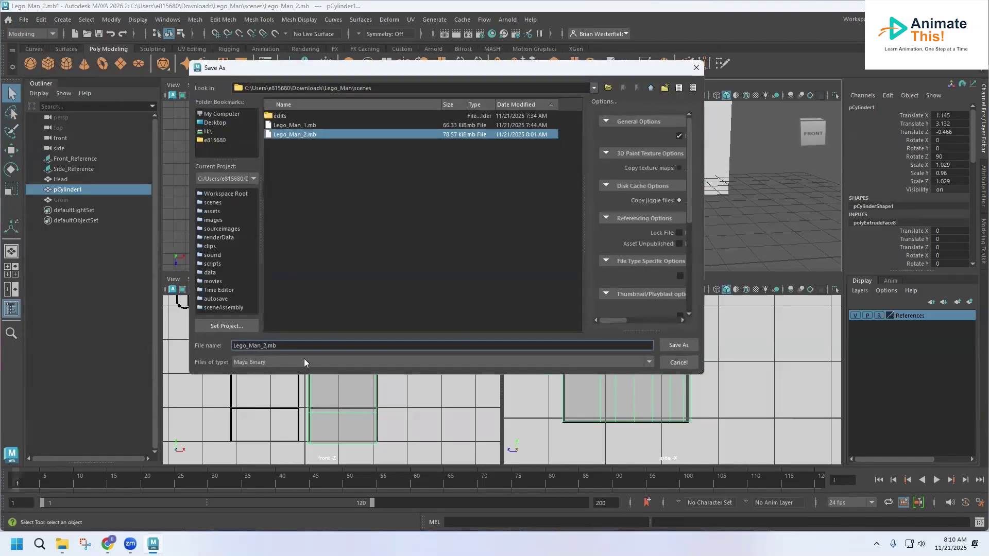
key(BackSpace)
text(3)
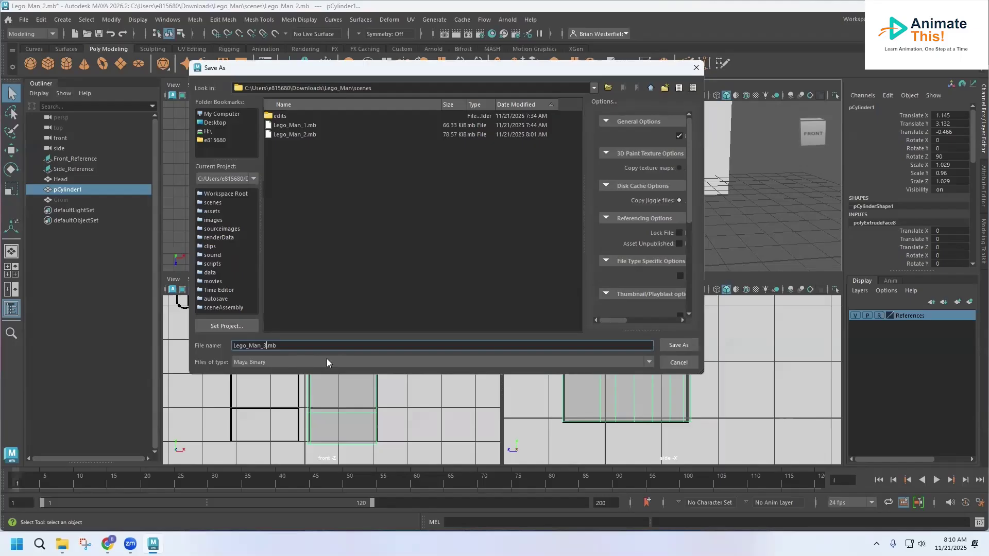
click(677, 345)
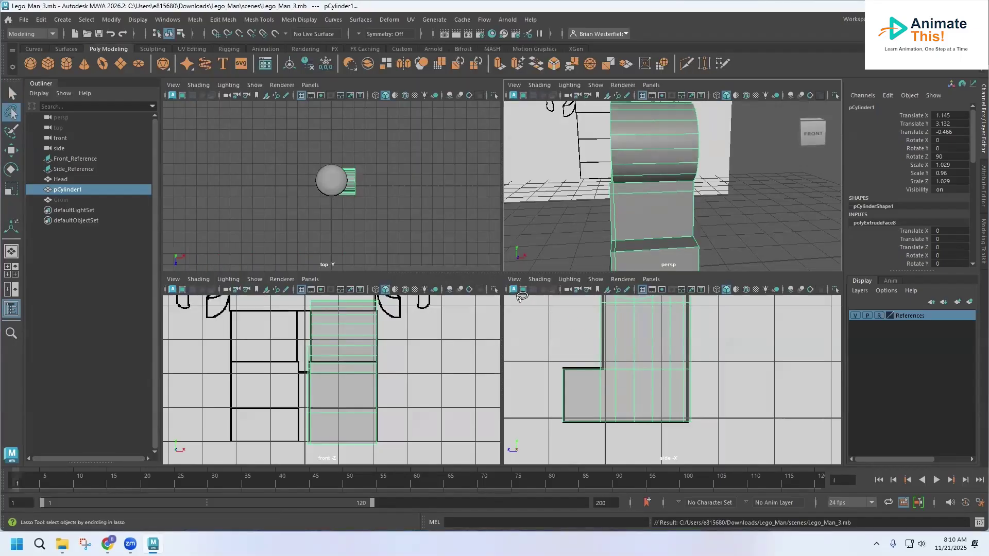